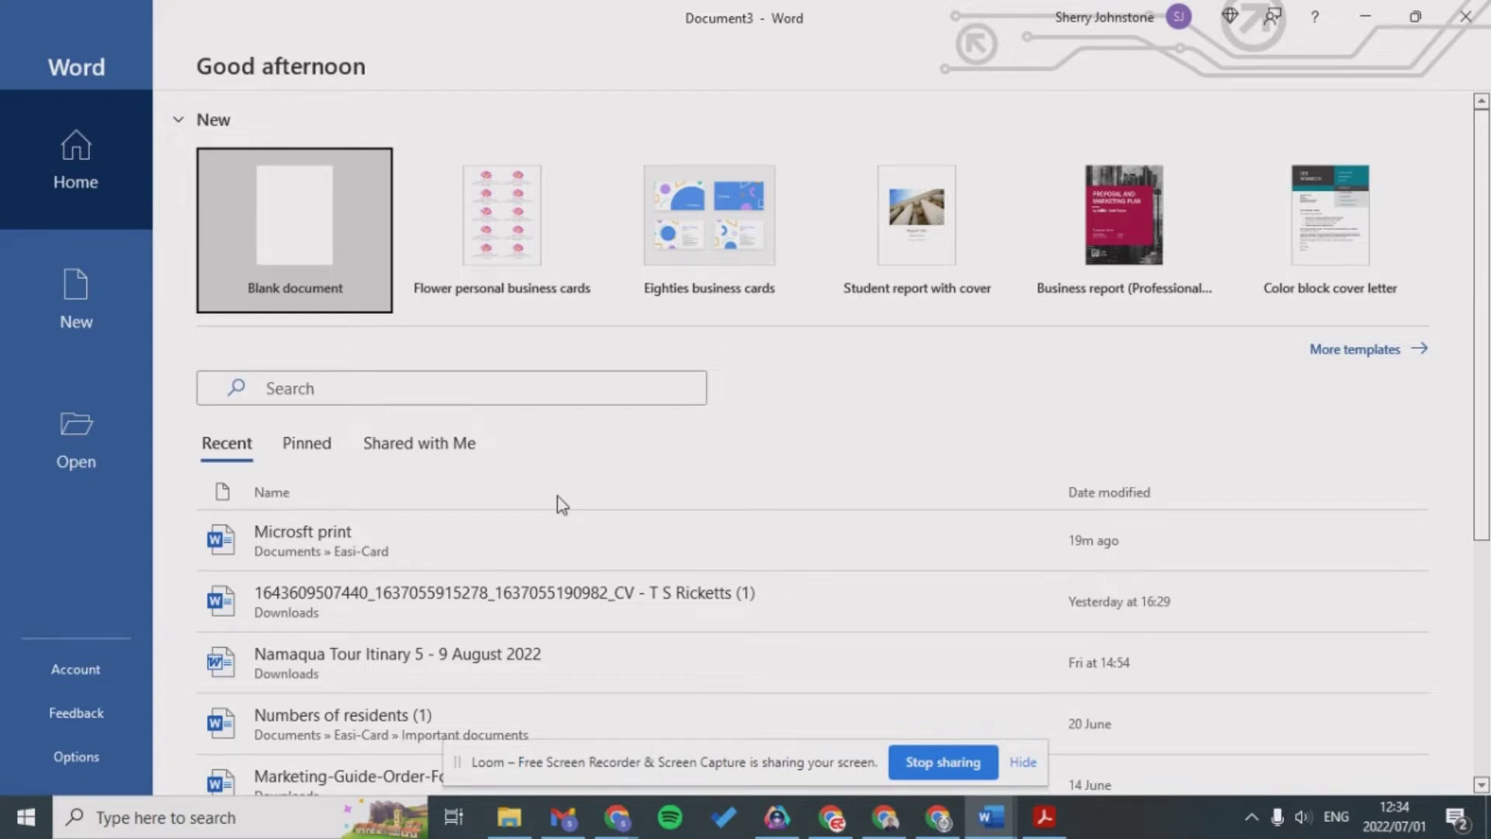
# Step: Switch between the Acrobat card design and the Microsoft print Word document
pyautogui.click(1023, 764)
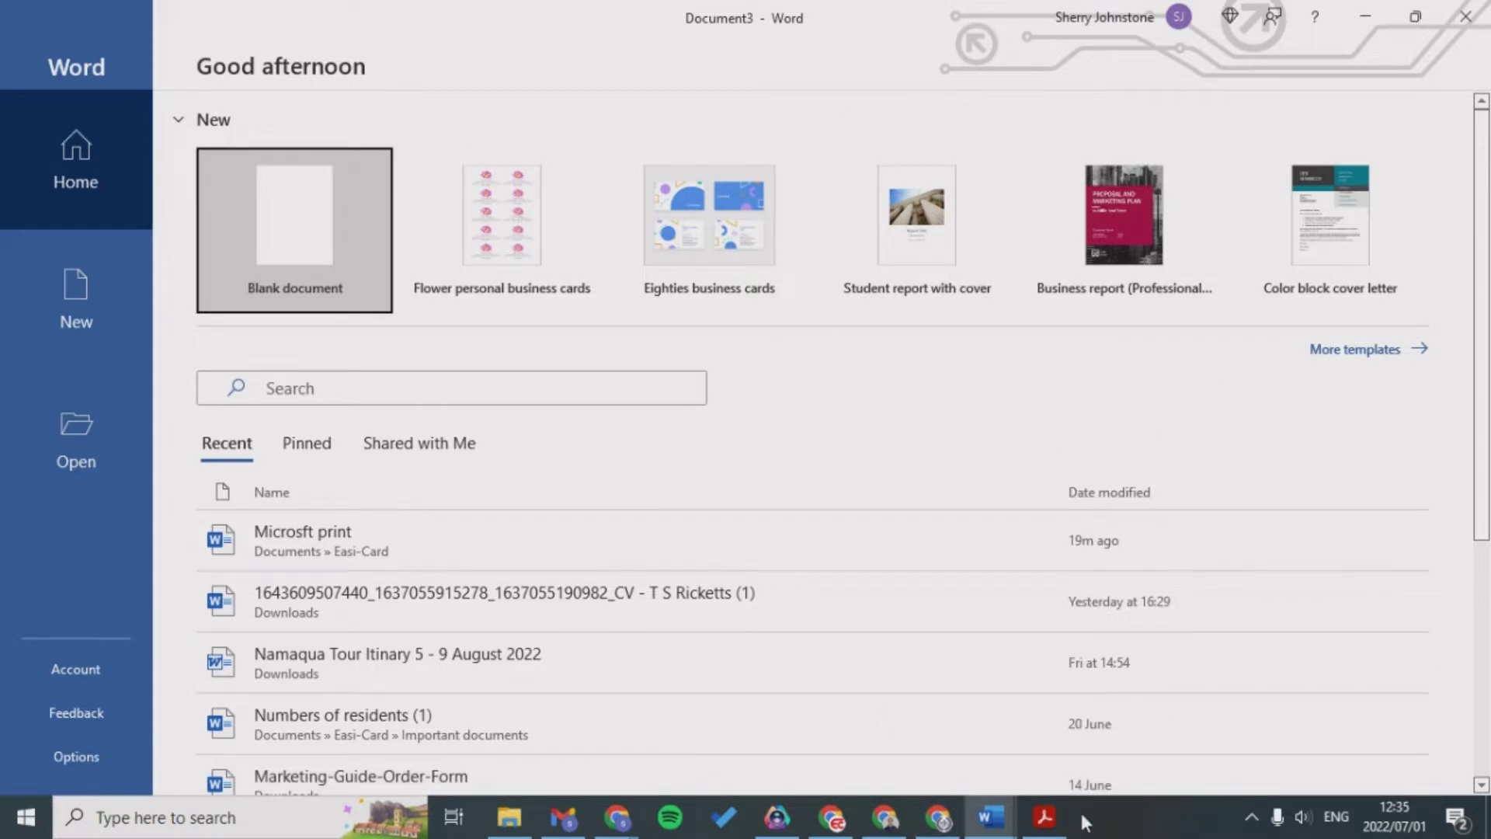
pyautogui.click(1045, 817)
pyautogui.click(999, 825)
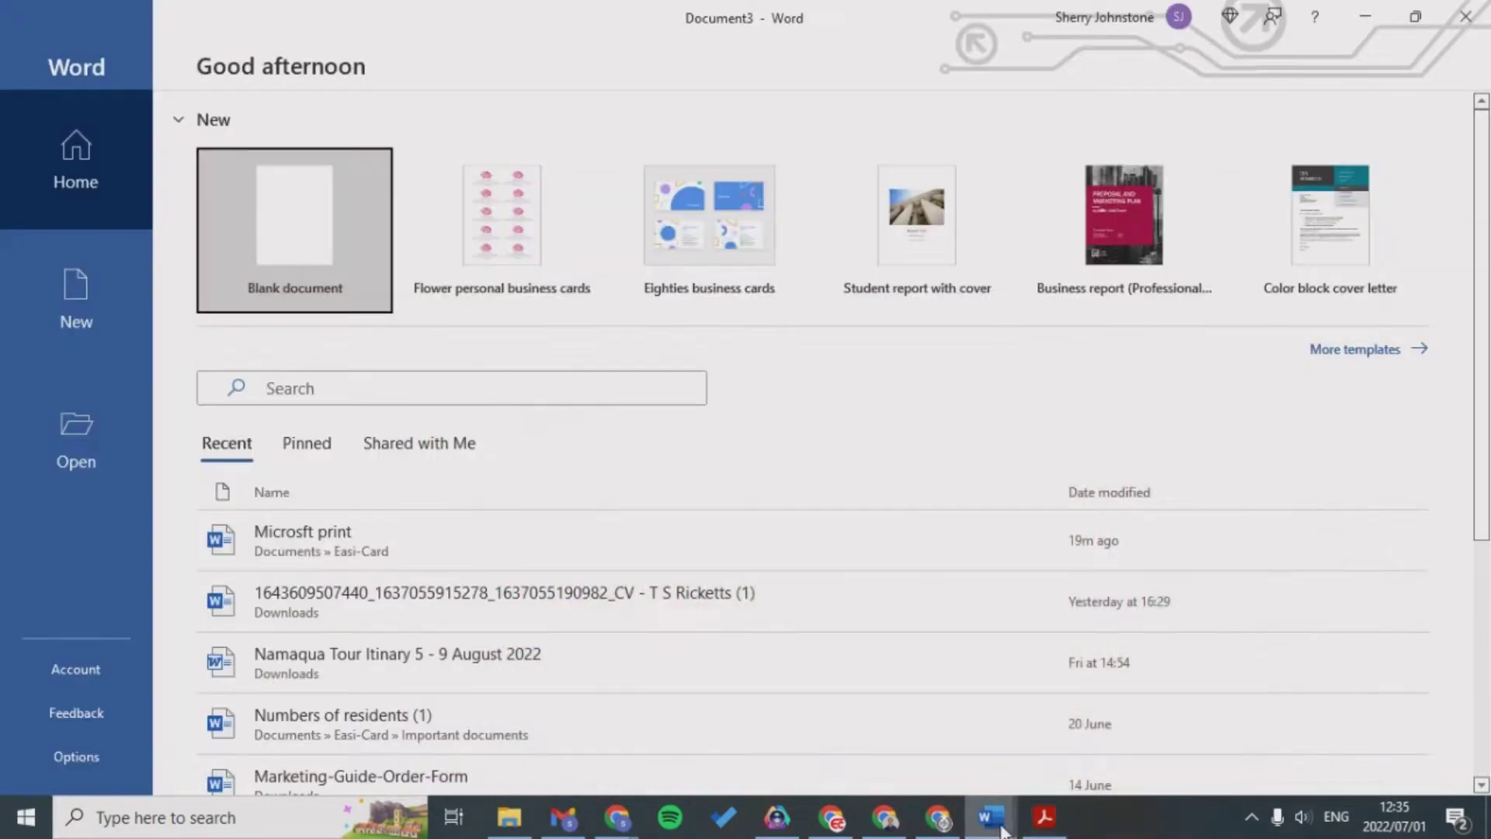
pyautogui.moveTo(1000, 828)
pyautogui.click(940, 781)
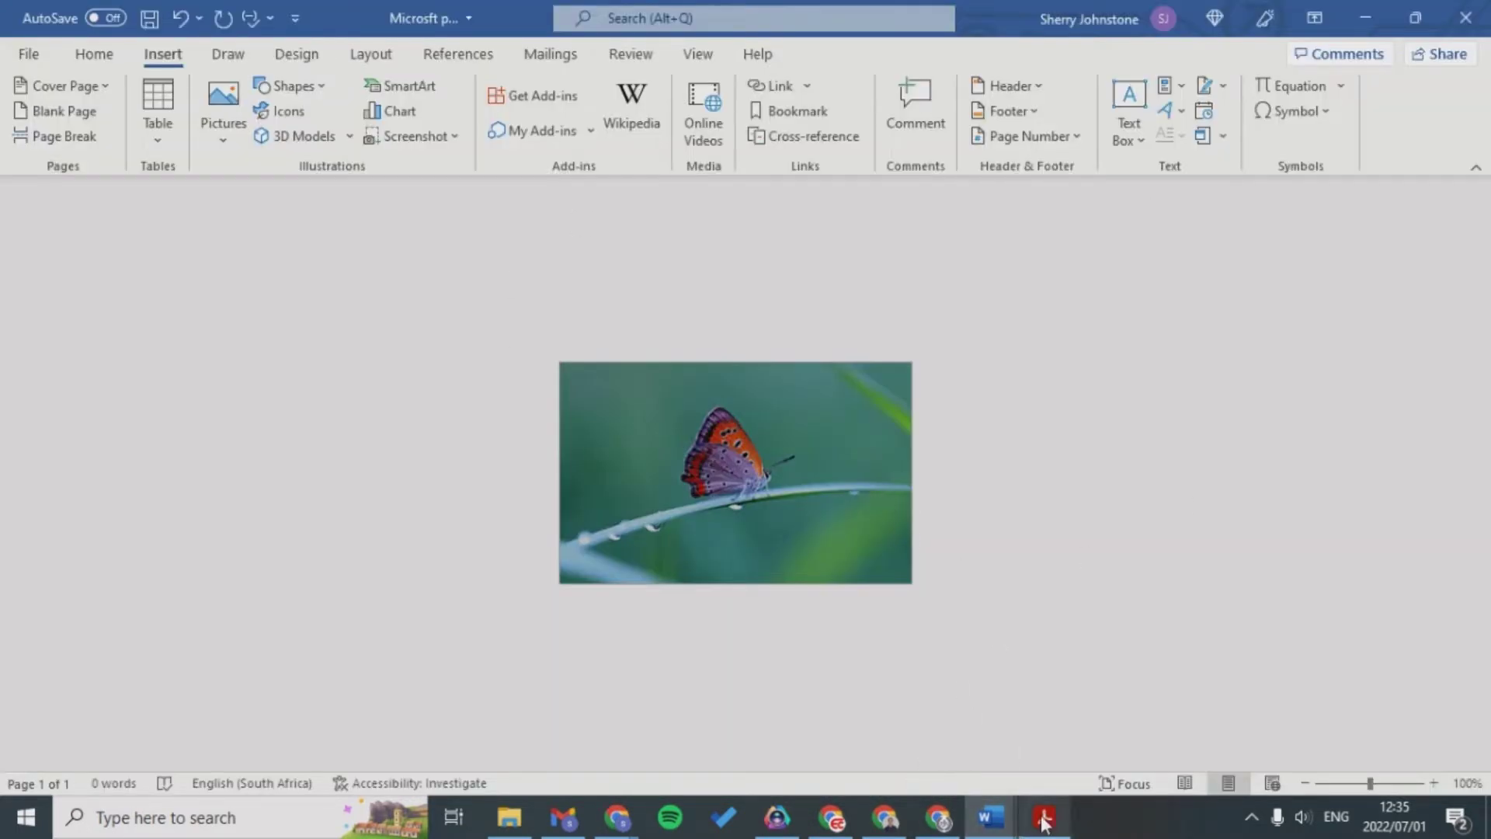
# Step: Return to Document3, create a blank document and bring up its File backstage
pyautogui.moveTo(1002, 820)
pyautogui.click(1042, 746)
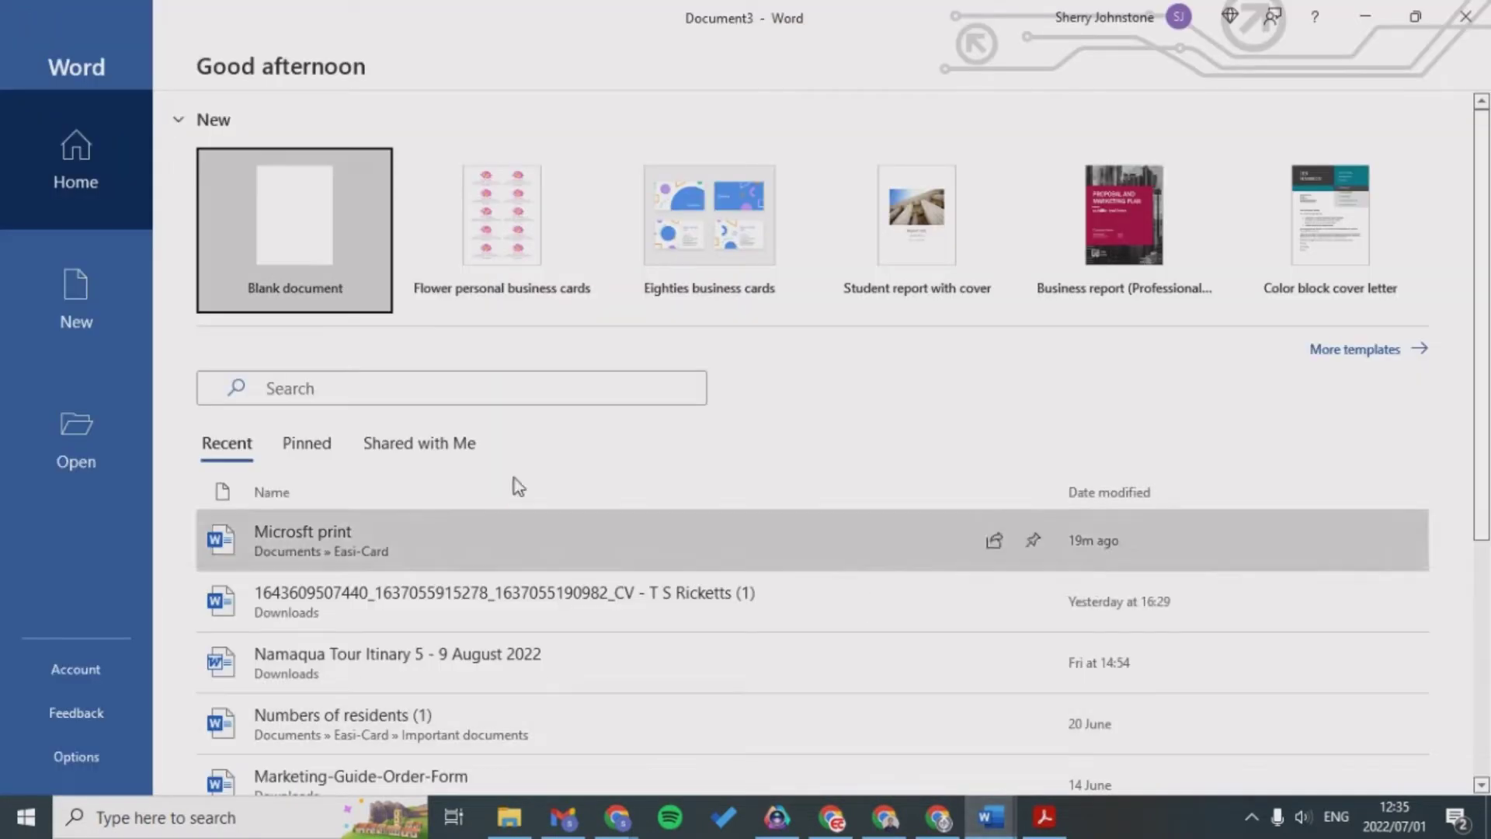
pyautogui.click(327, 217)
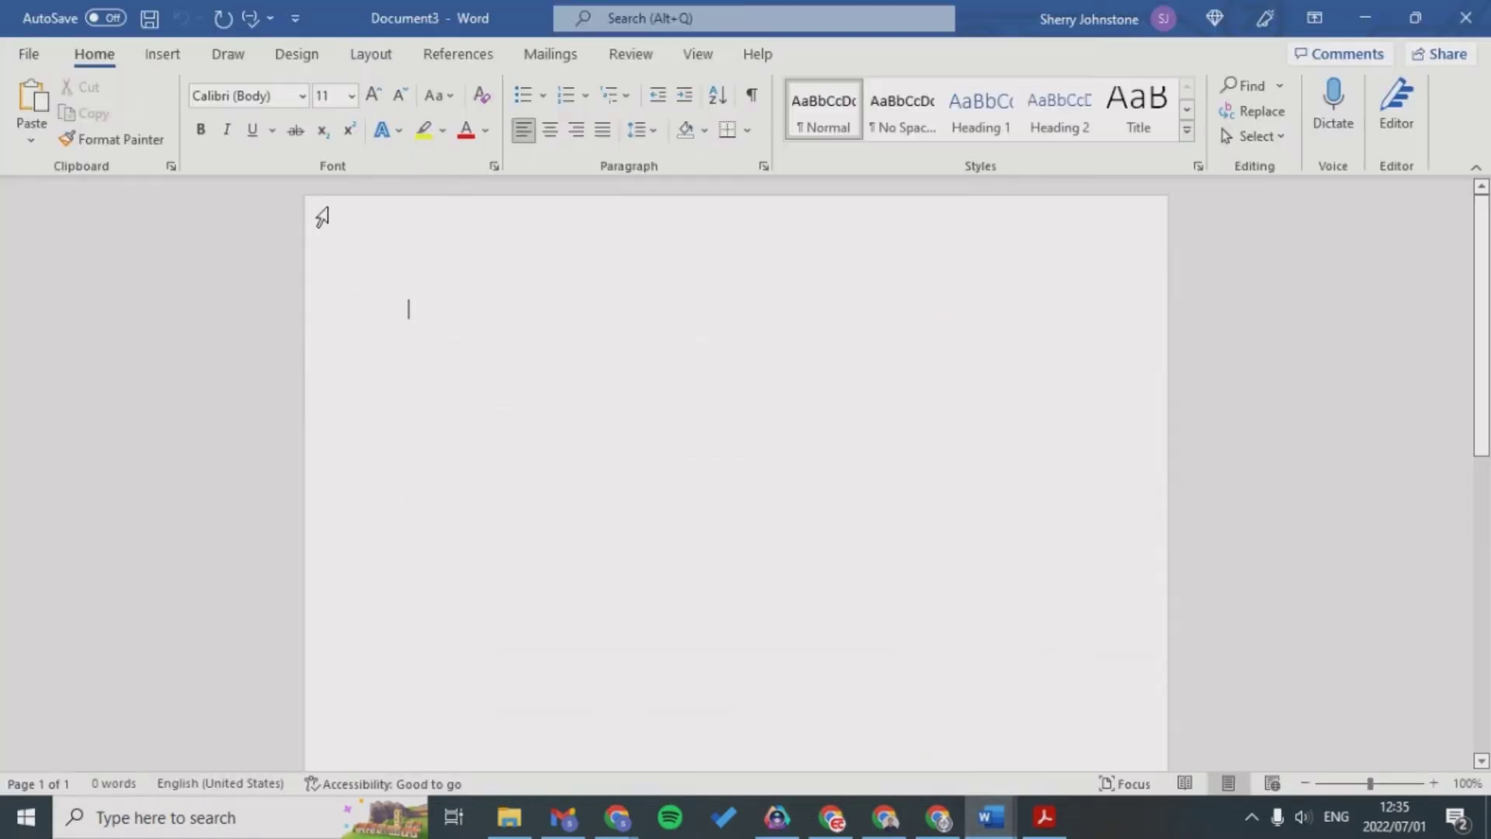
pyautogui.click(37, 56)
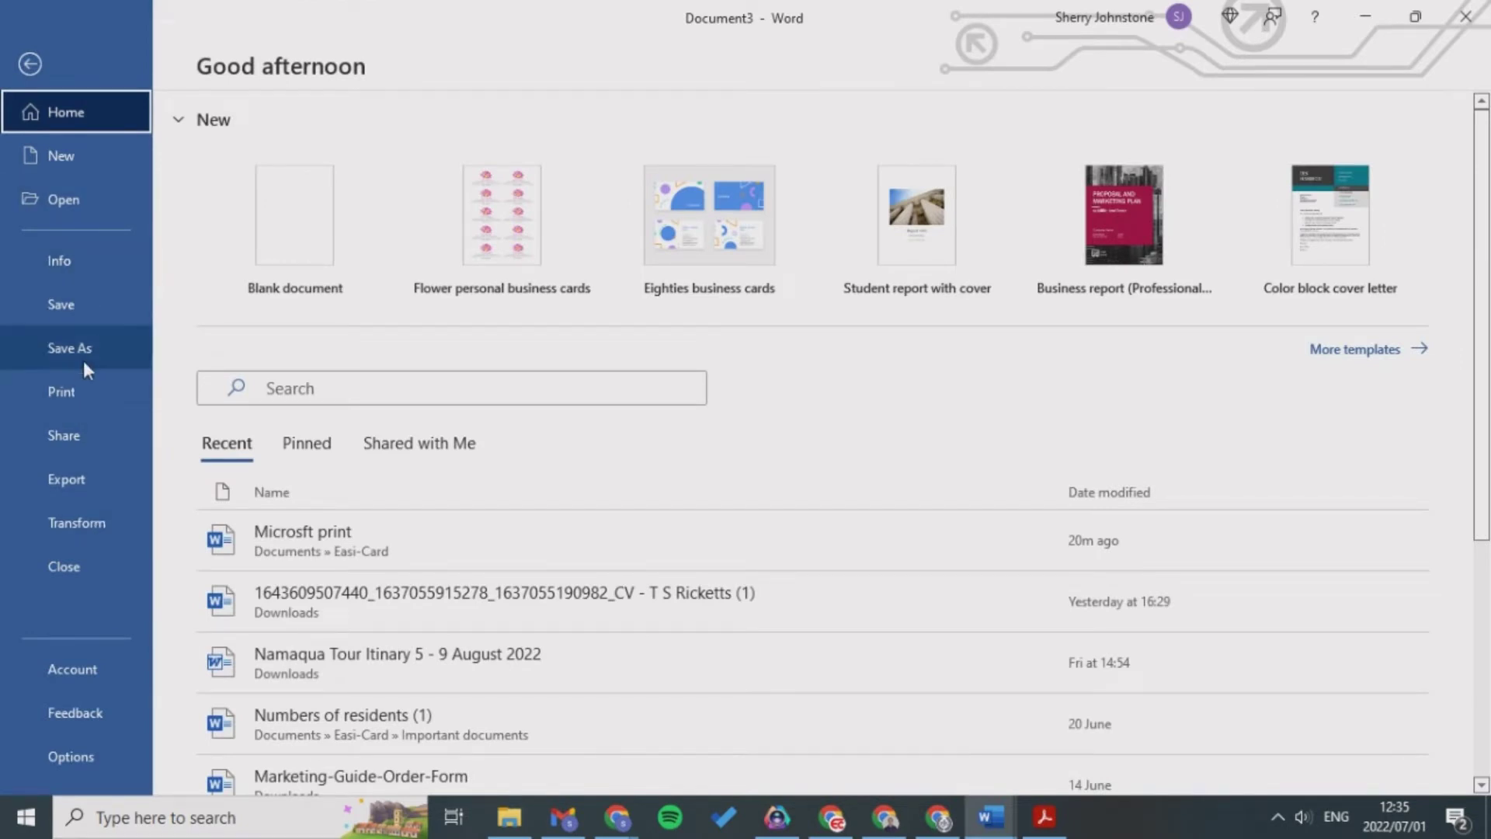
# Step: Print to the XPS Card Printer on landscape ISO ID-1 (85.60 x 53.98 mm) pages, then resume editing
pyautogui.click(85, 391)
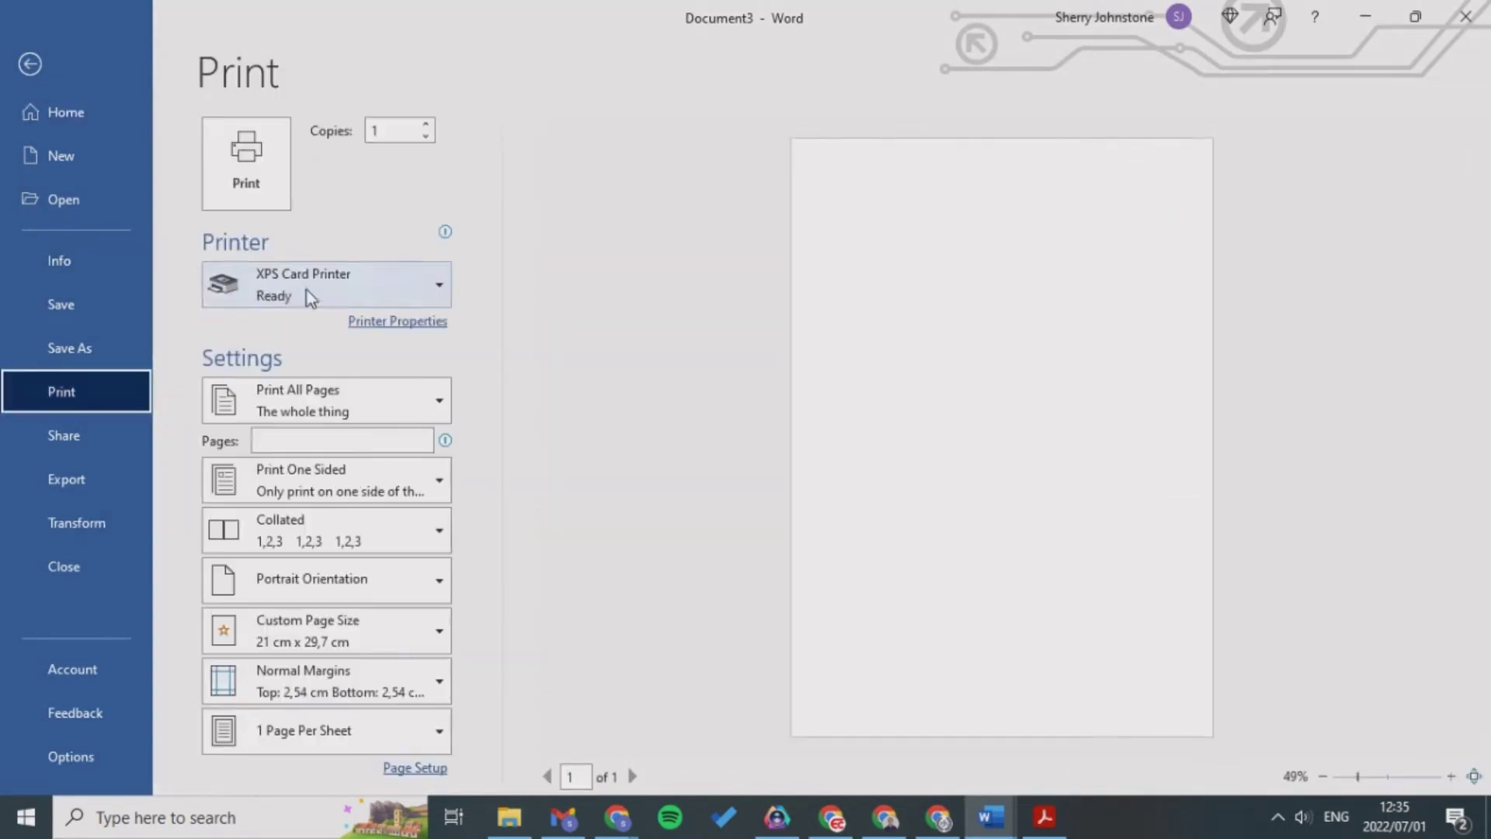
pyautogui.click(310, 298)
pyautogui.click(310, 696)
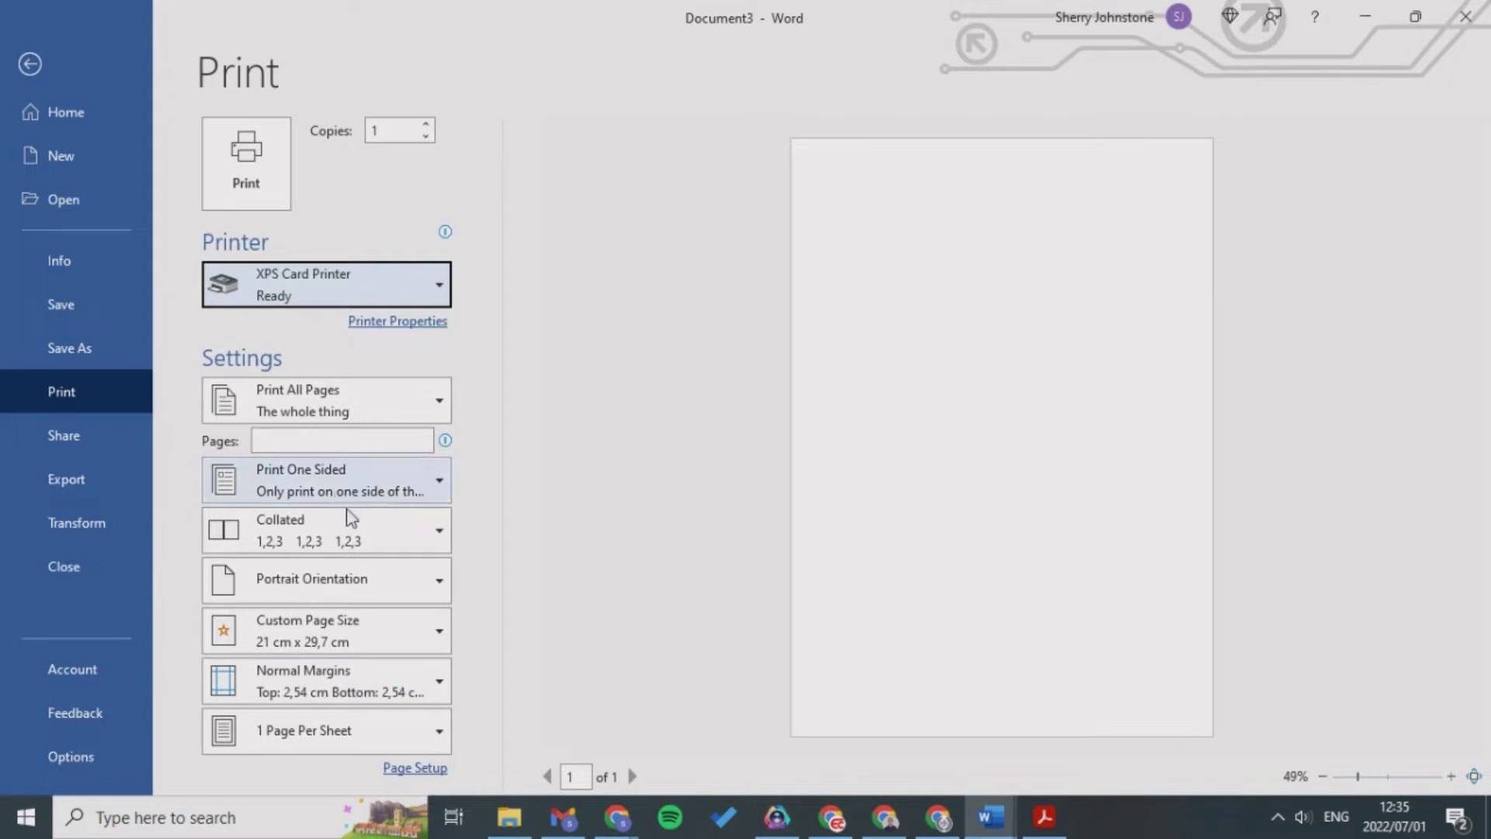
pyautogui.click(383, 572)
pyautogui.click(362, 667)
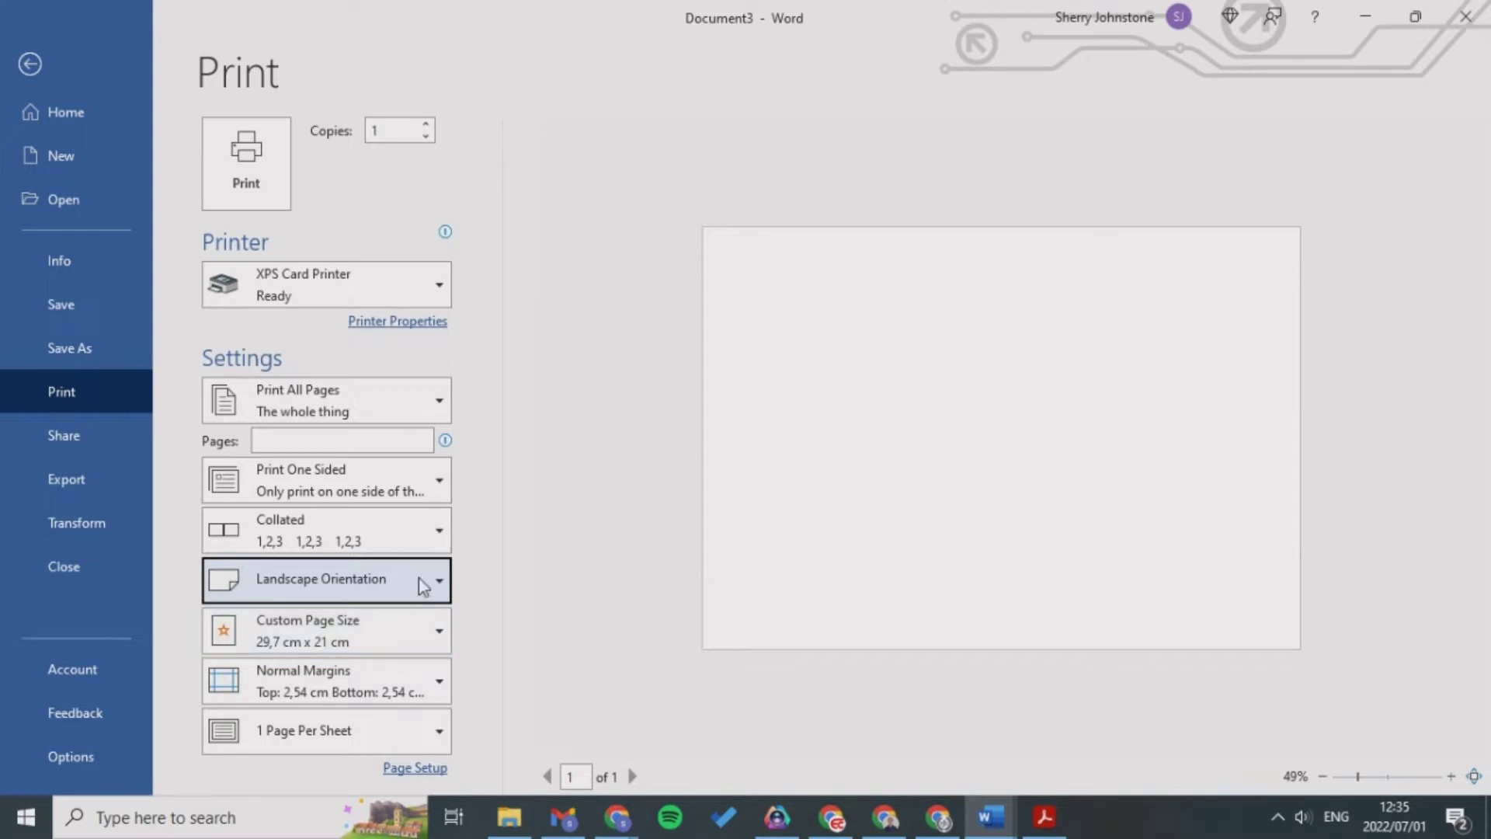
pyautogui.click(410, 635)
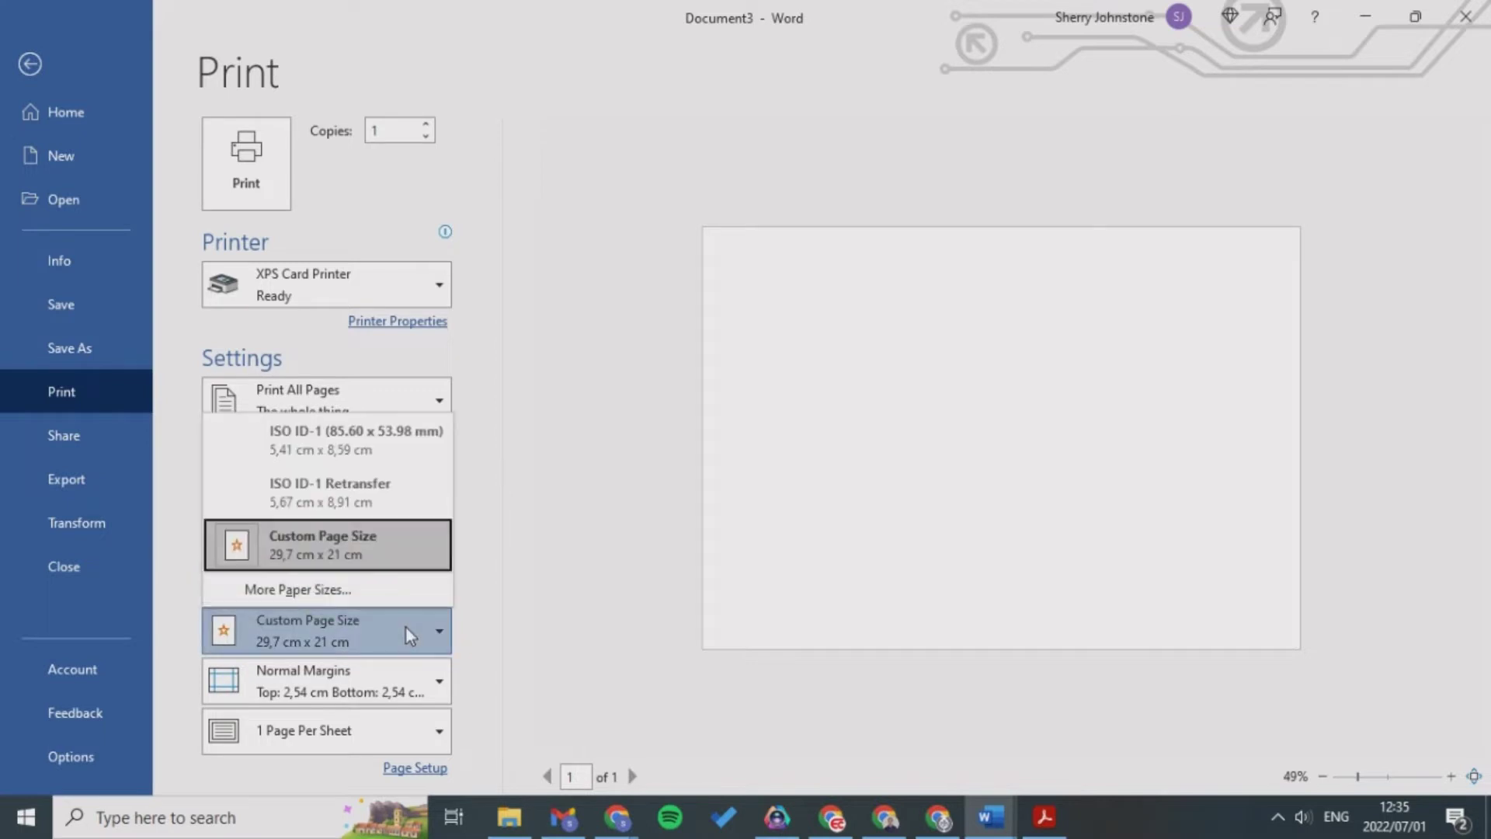
pyautogui.click(365, 448)
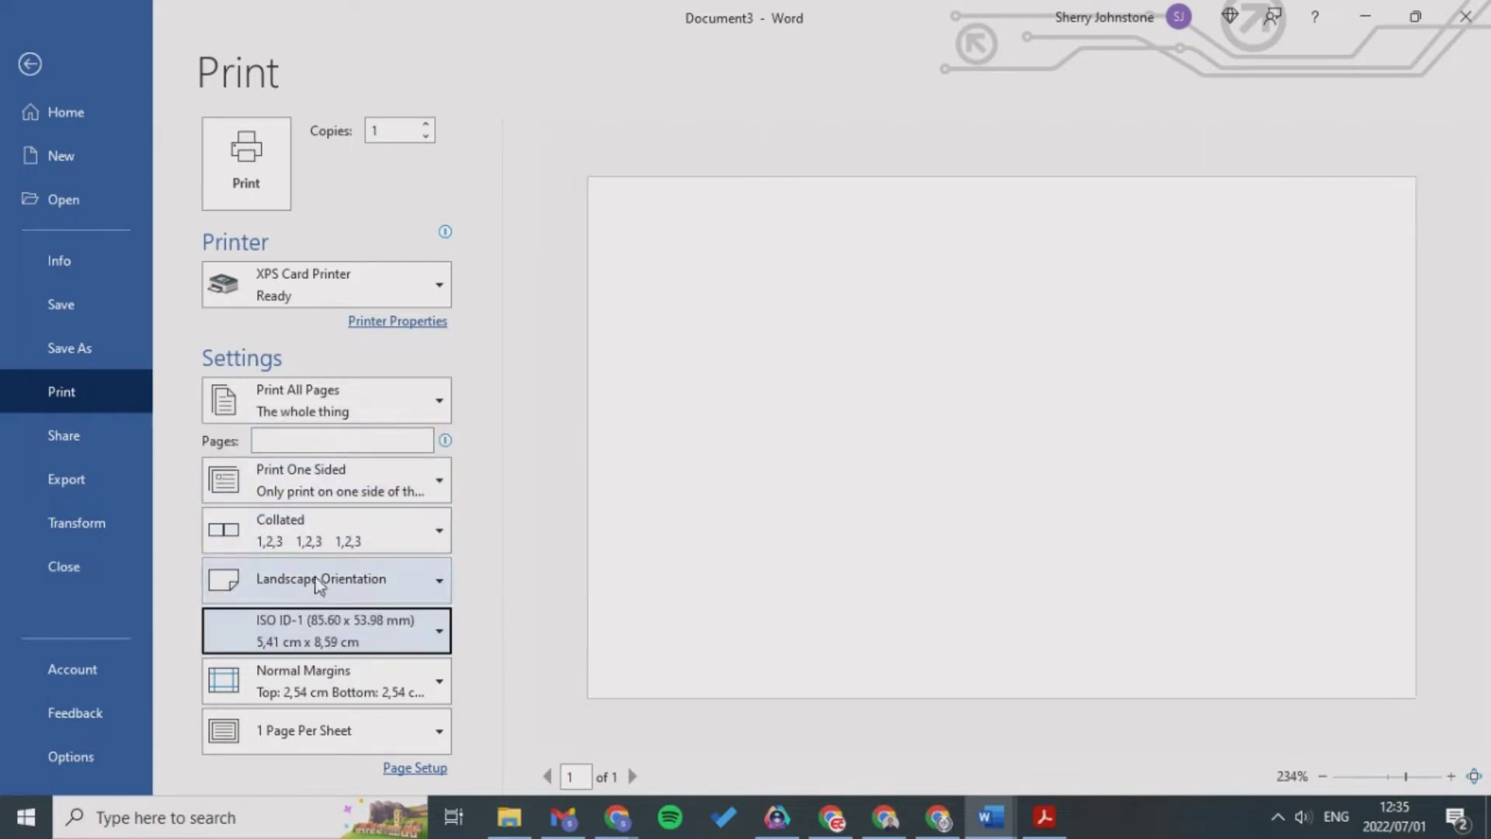
pyautogui.click(30, 64)
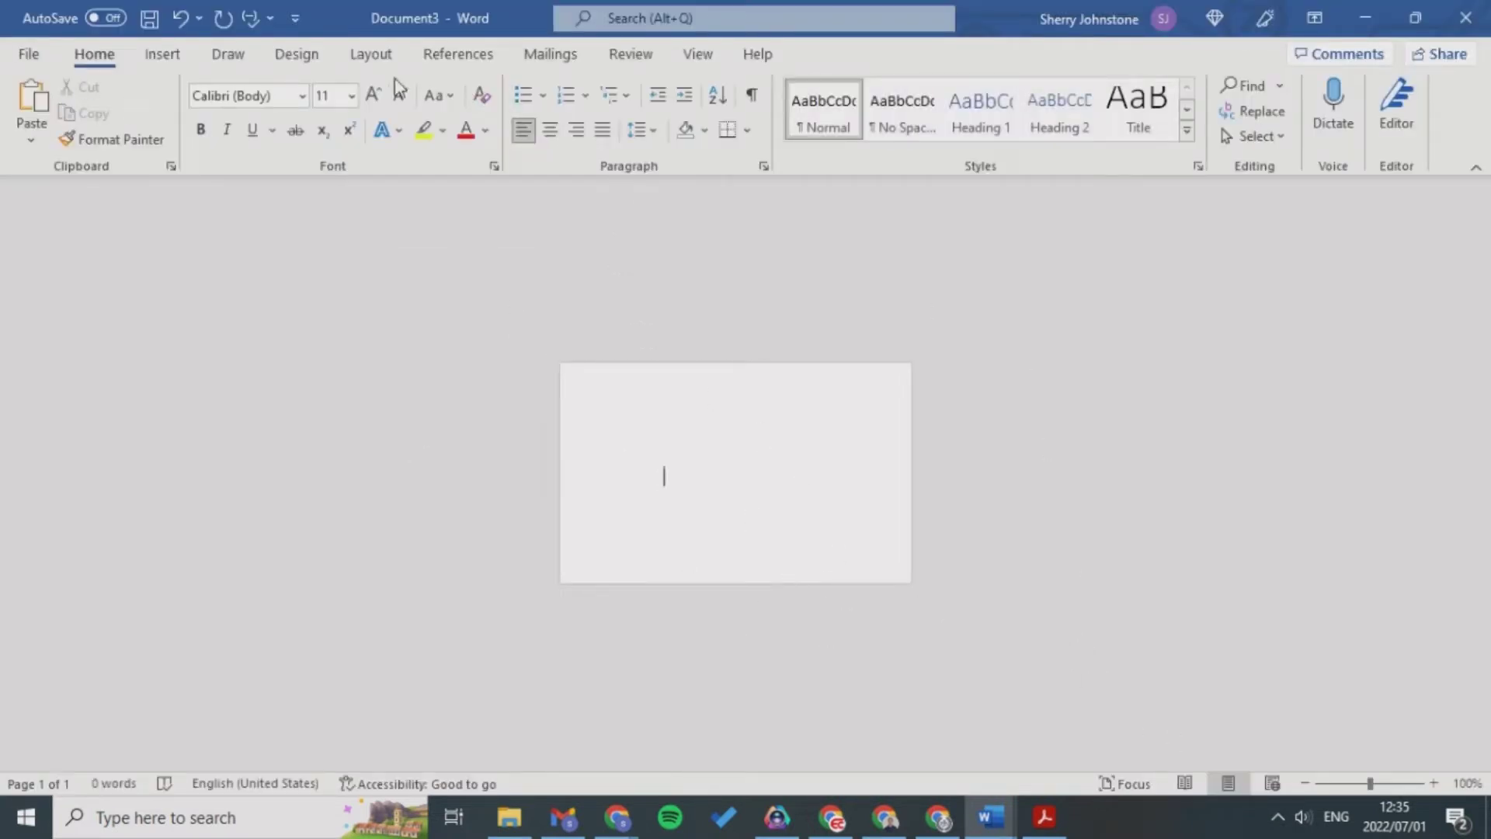
# Step: Insert the istockphoto JPG from this device onto the card page
pyautogui.click(164, 56)
pyautogui.click(224, 117)
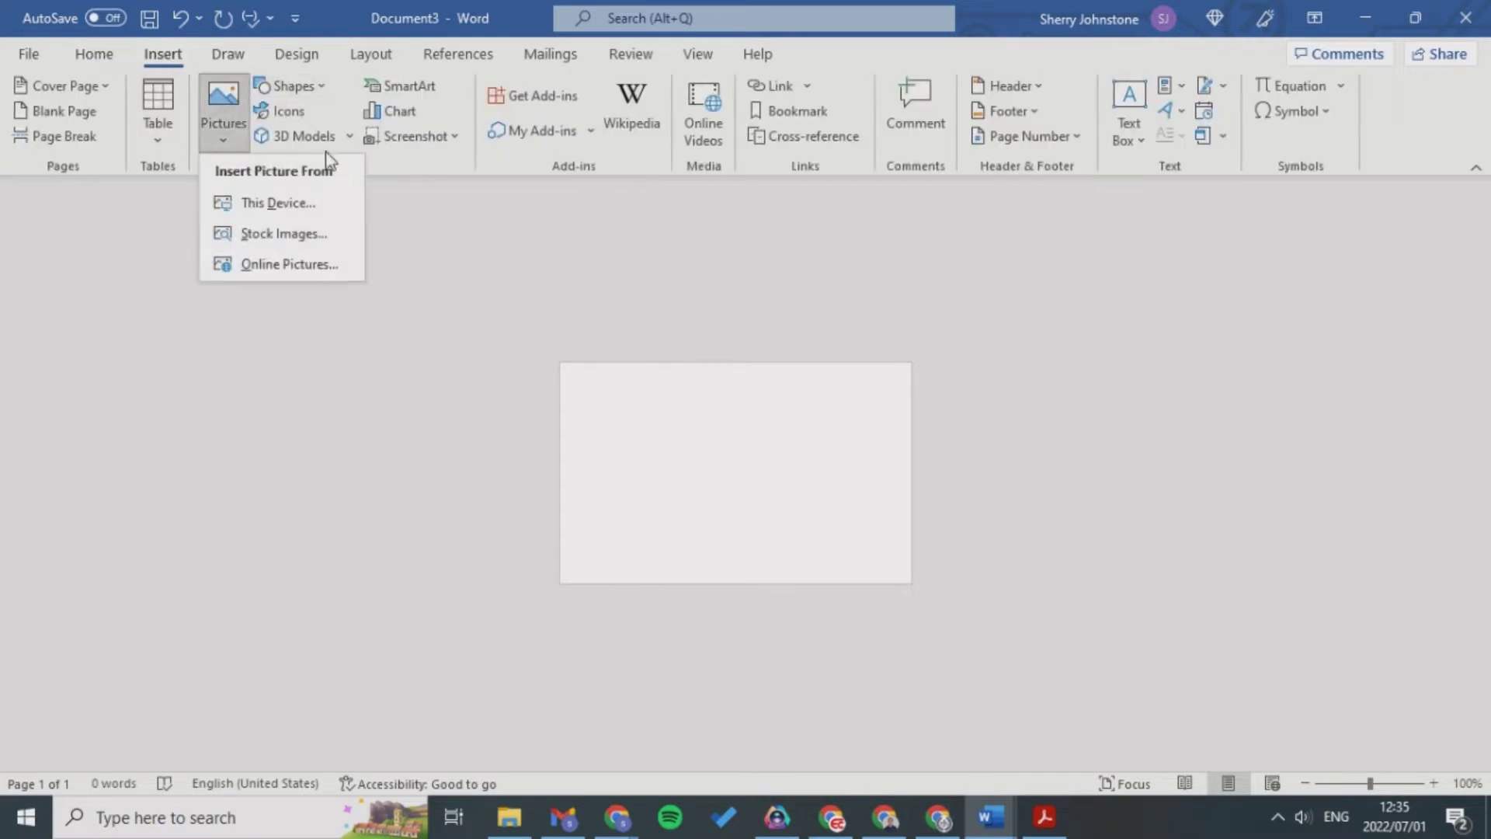
pyautogui.click(300, 201)
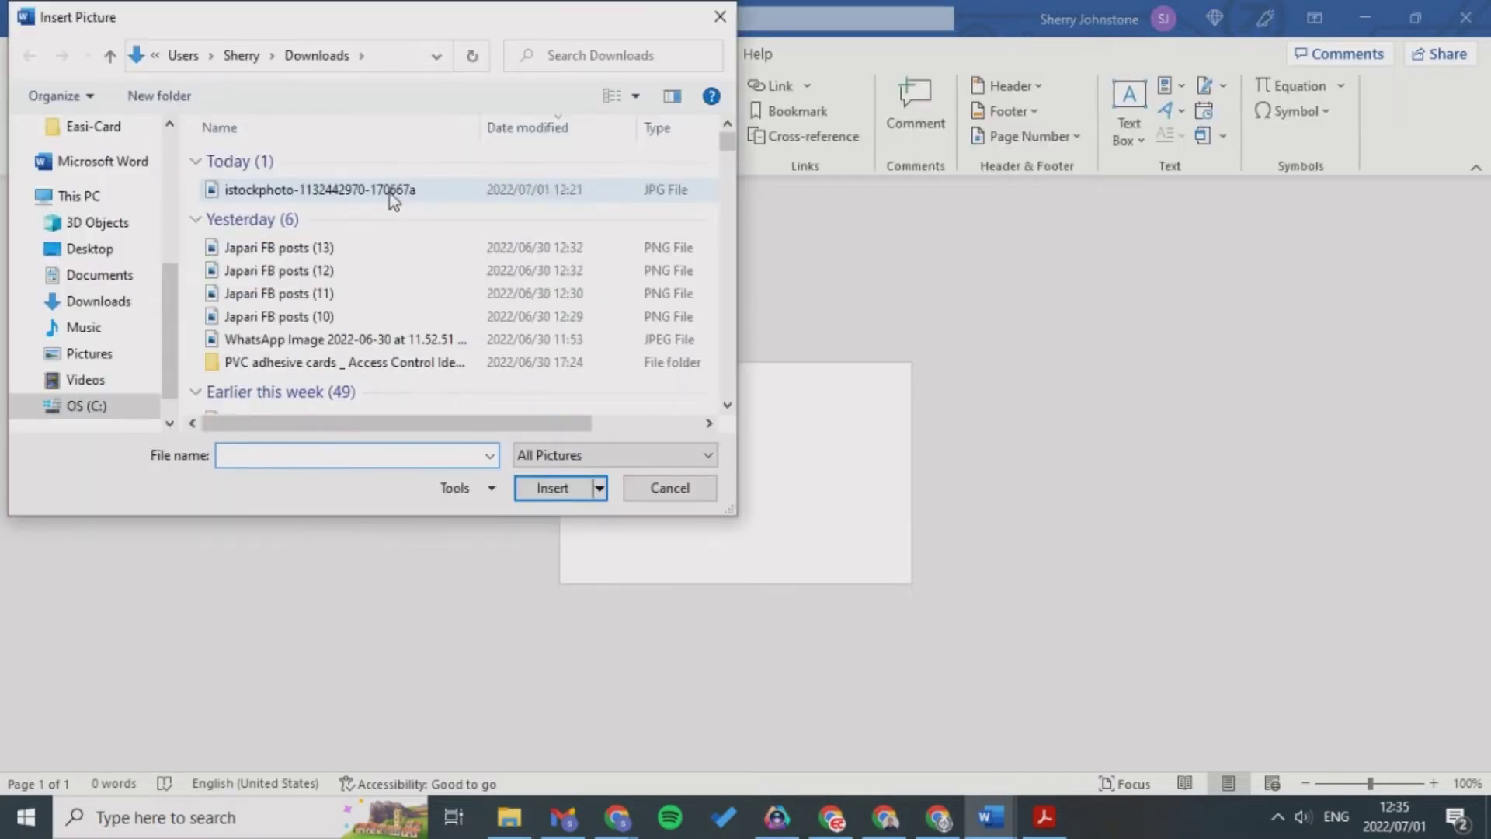
pyautogui.click(389, 193)
pyautogui.click(559, 489)
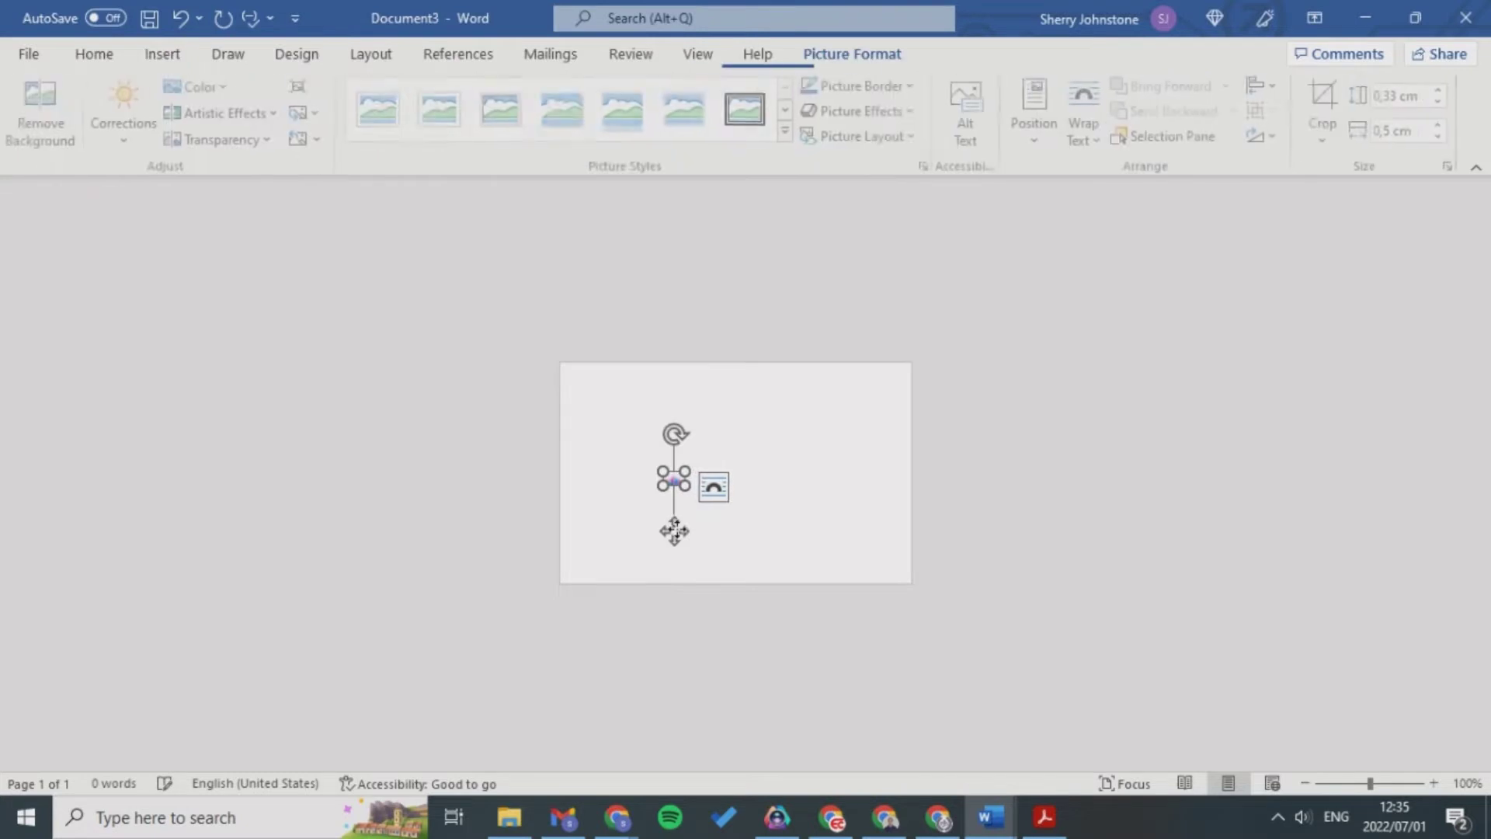
# Step: Set the photo's text wrapping to Tight and fix its position on the page
pyautogui.click(714, 488)
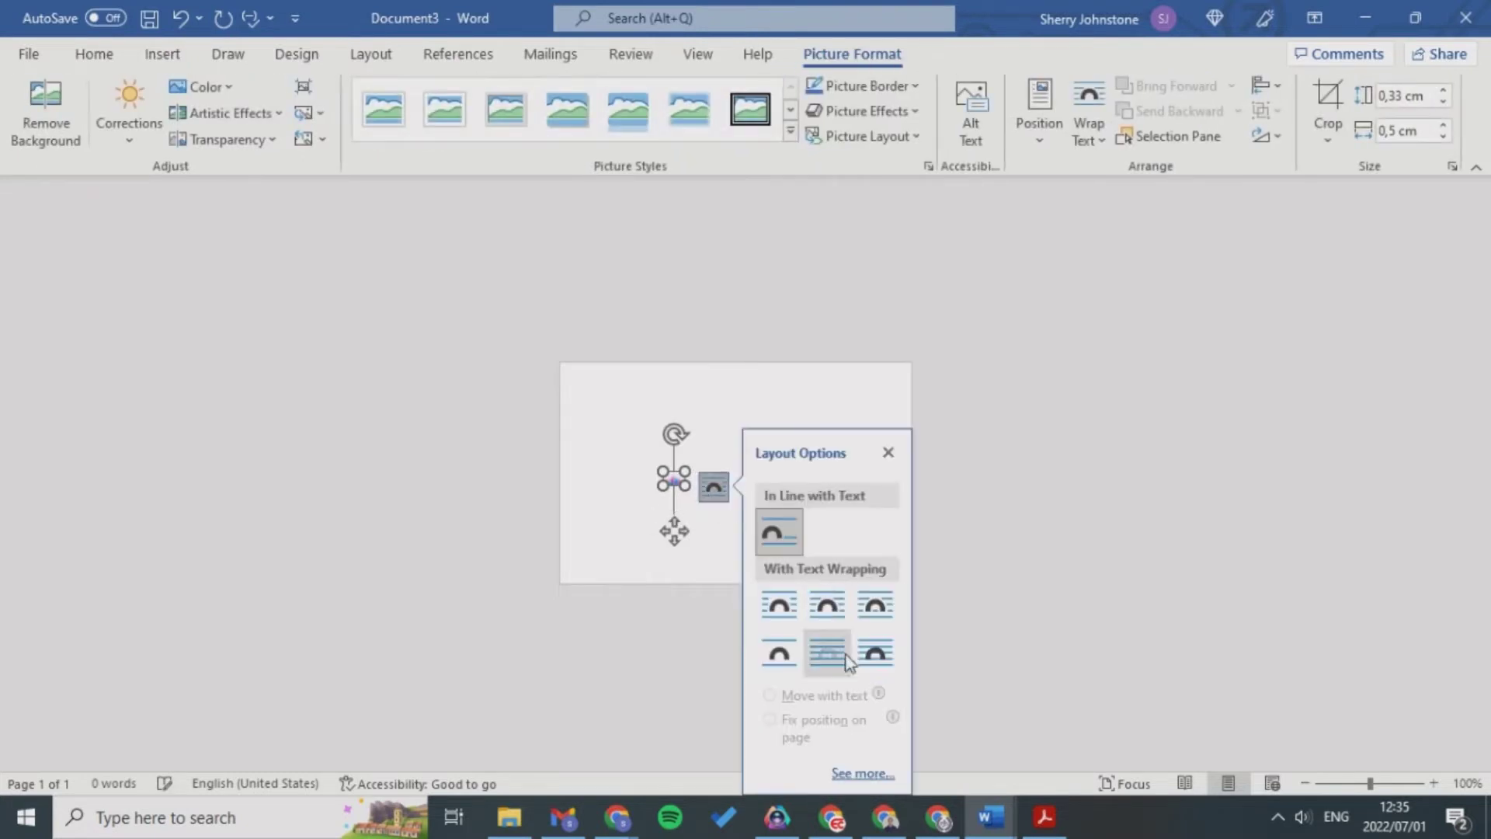
pyautogui.click(862, 774)
pyautogui.click(597, 185)
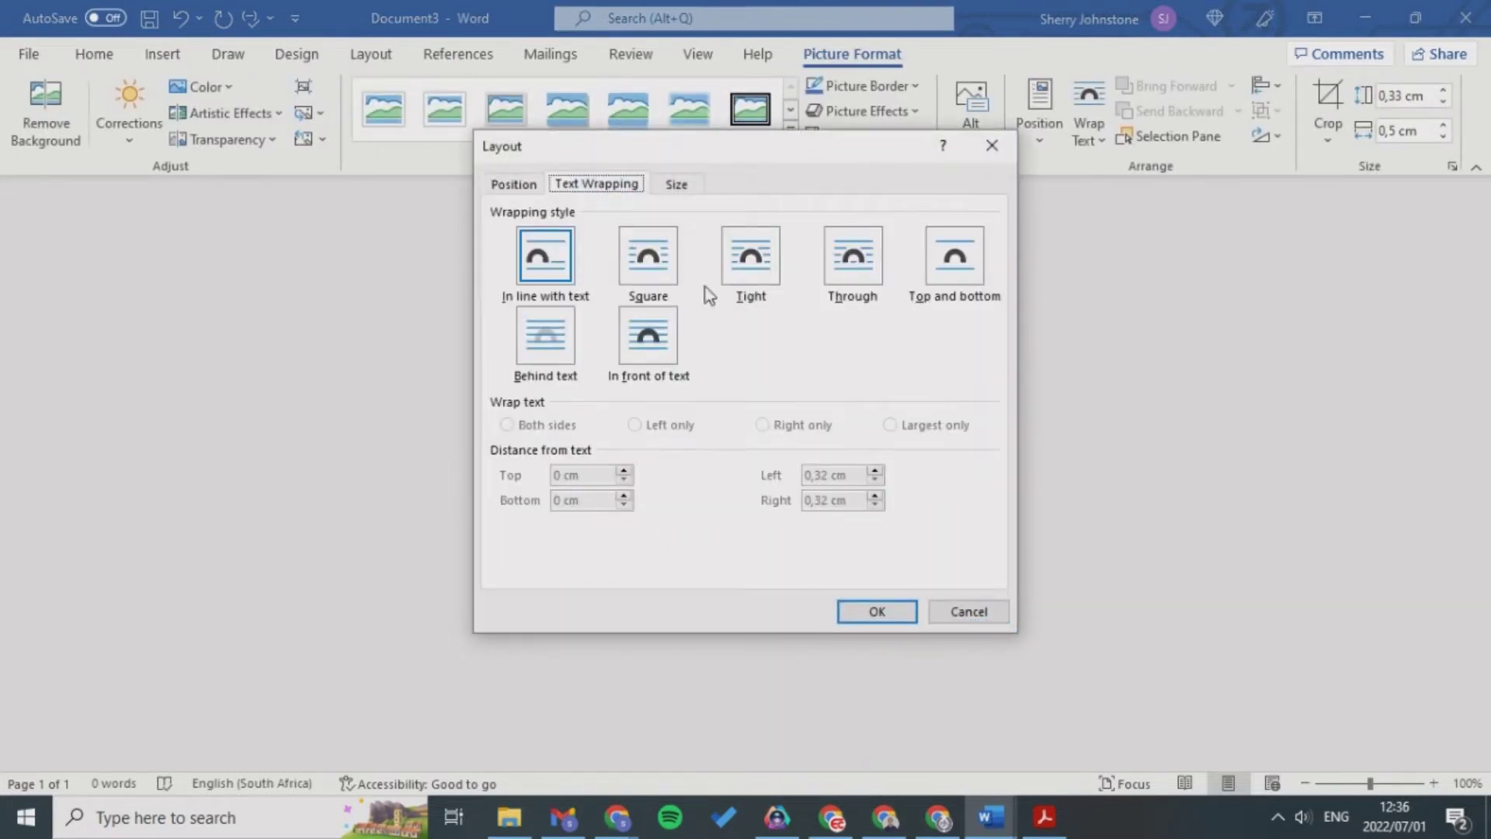
pyautogui.click(752, 279)
pyautogui.click(876, 611)
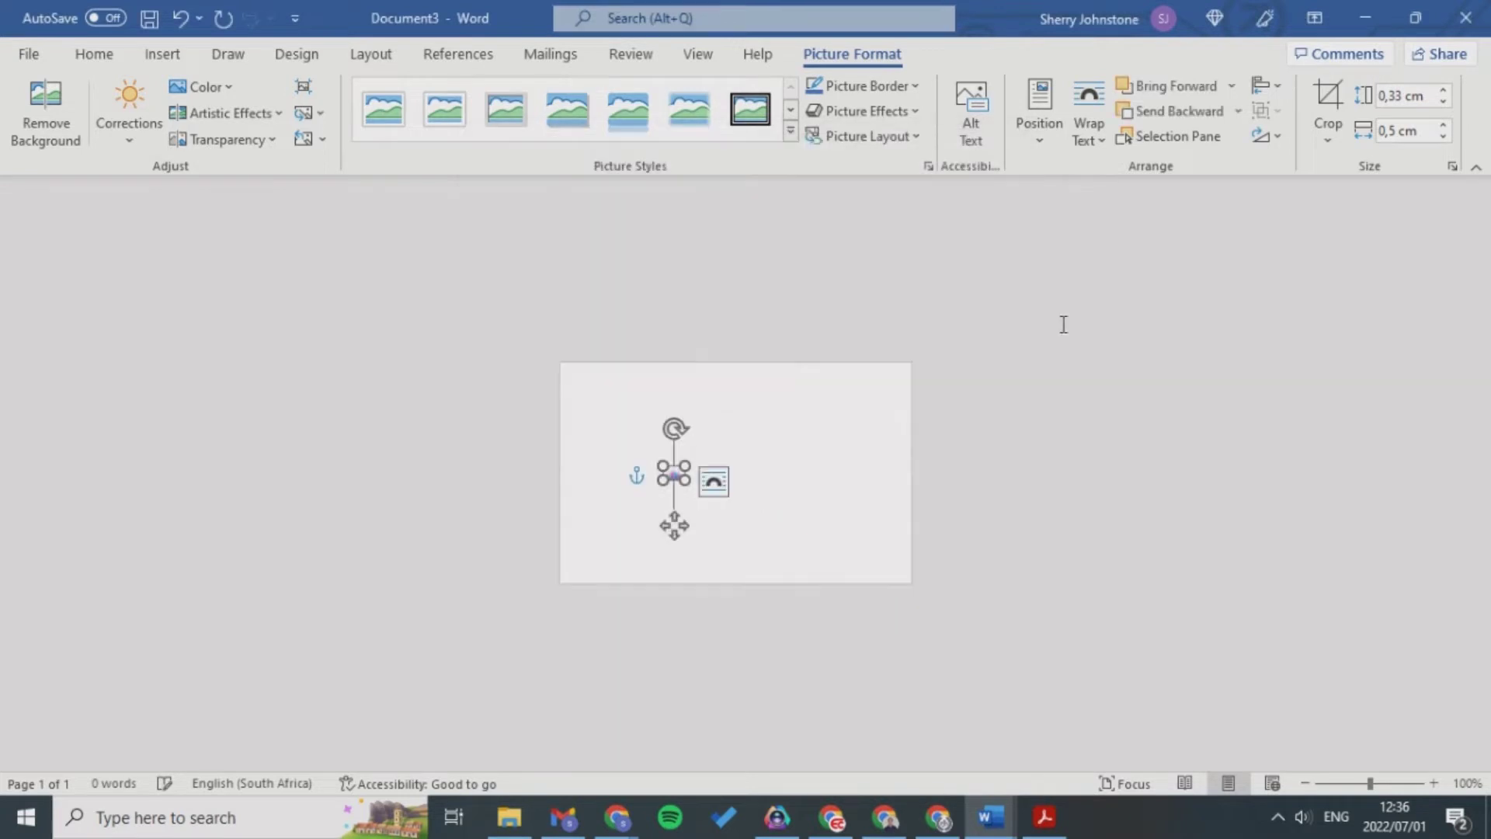
pyautogui.click(1088, 136)
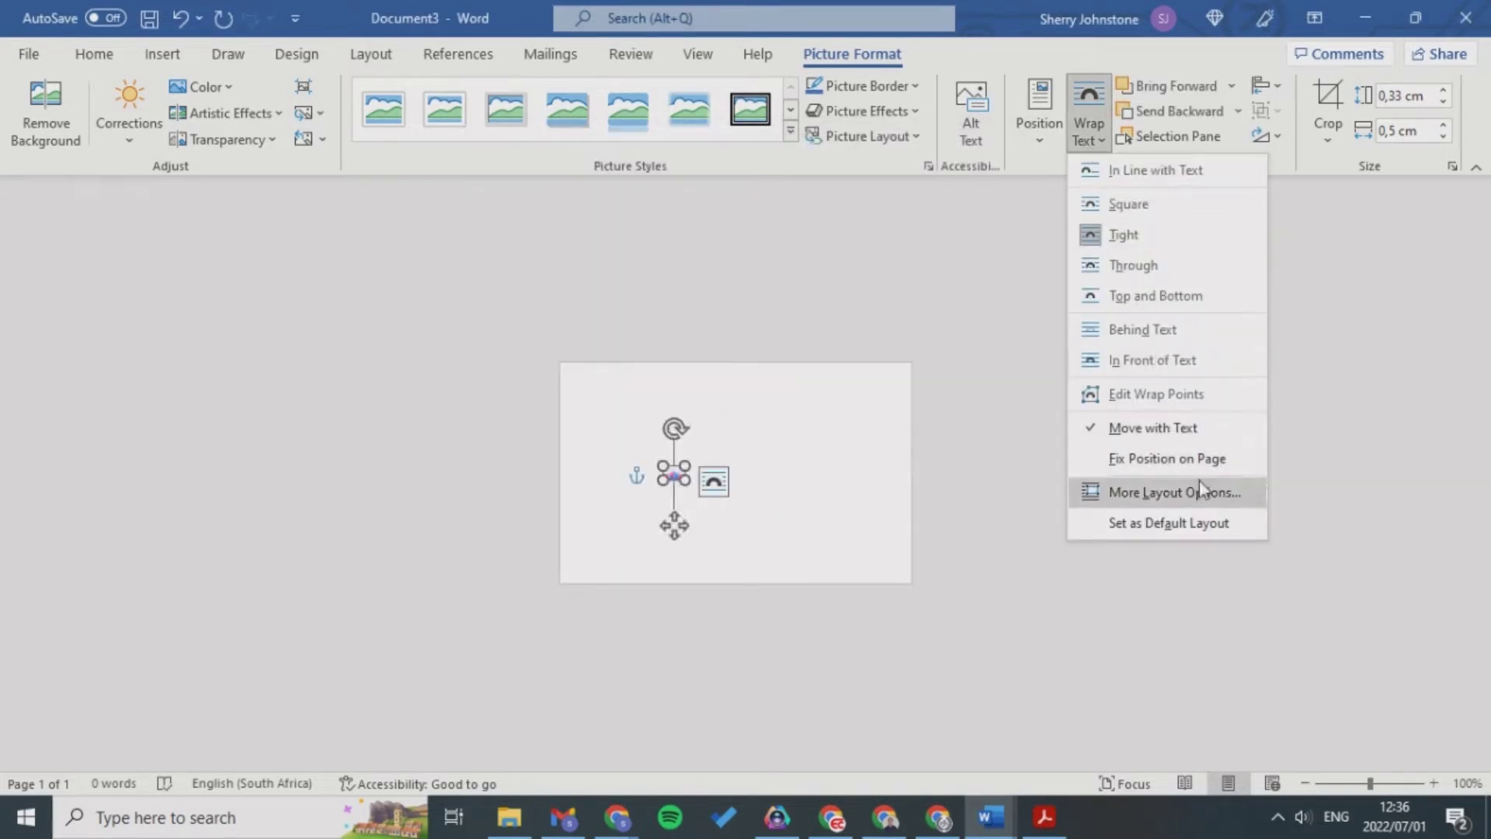
pyautogui.click(1192, 459)
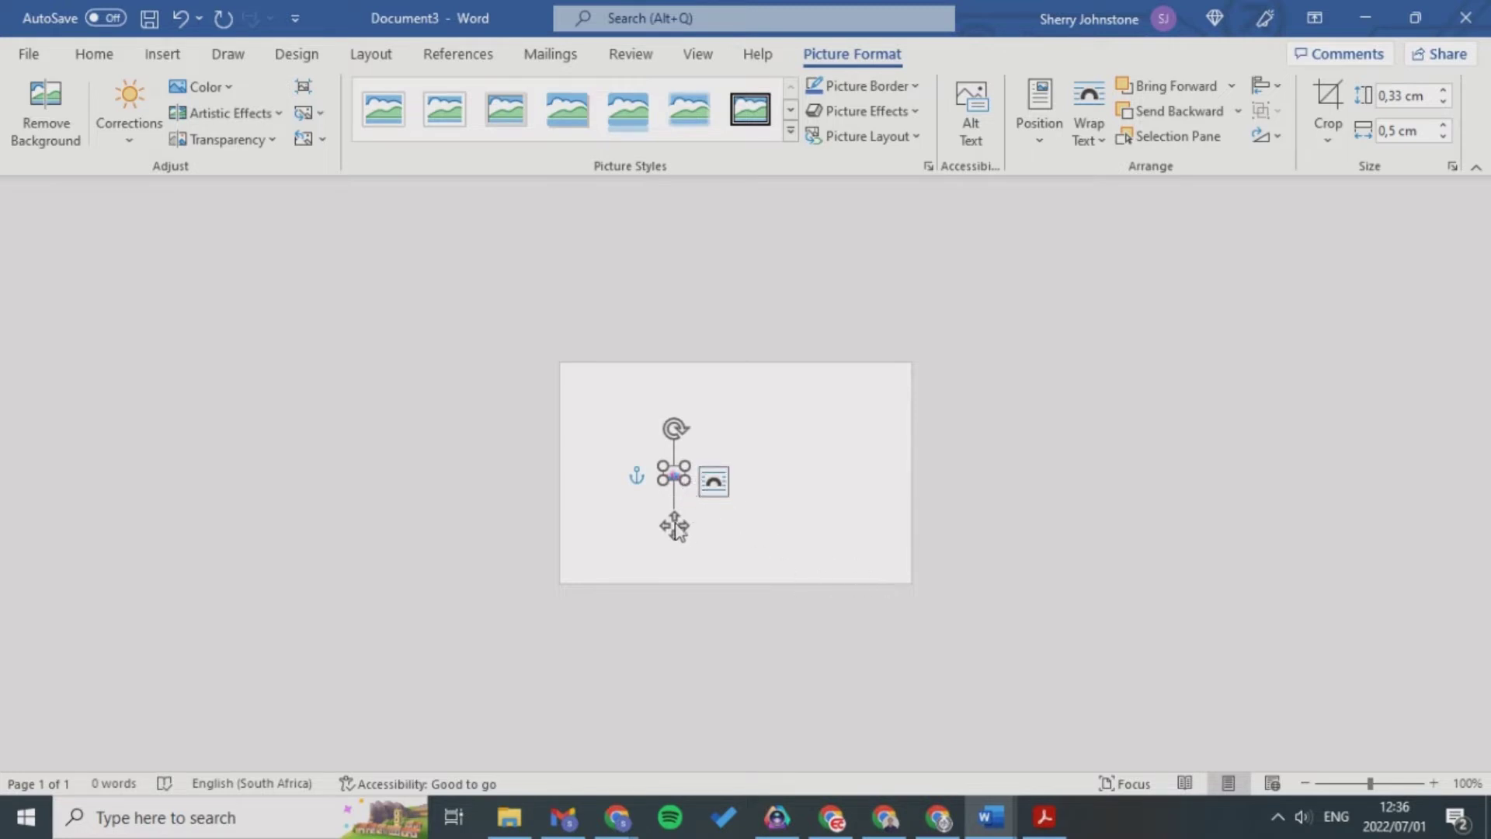
# Step: Move the photo to the card's top-left corner and stretch it edge to edge over the page
pyautogui.moveTo(674, 526); pyautogui.dragTo(574, 421)
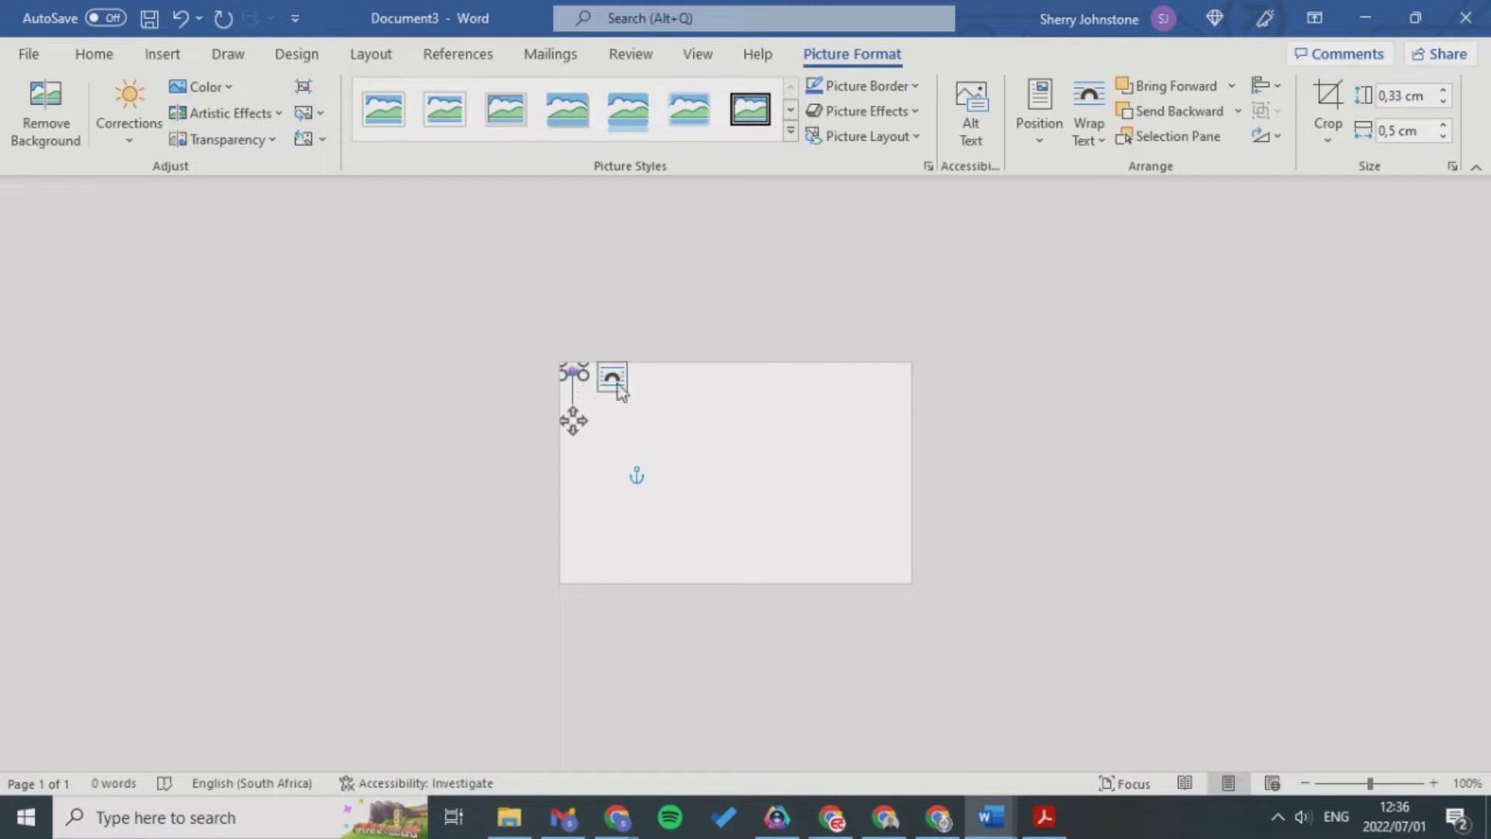
pyautogui.click(663, 472)
pyautogui.click(575, 371)
pyautogui.moveTo(590, 381); pyautogui.dragTo(909, 531)
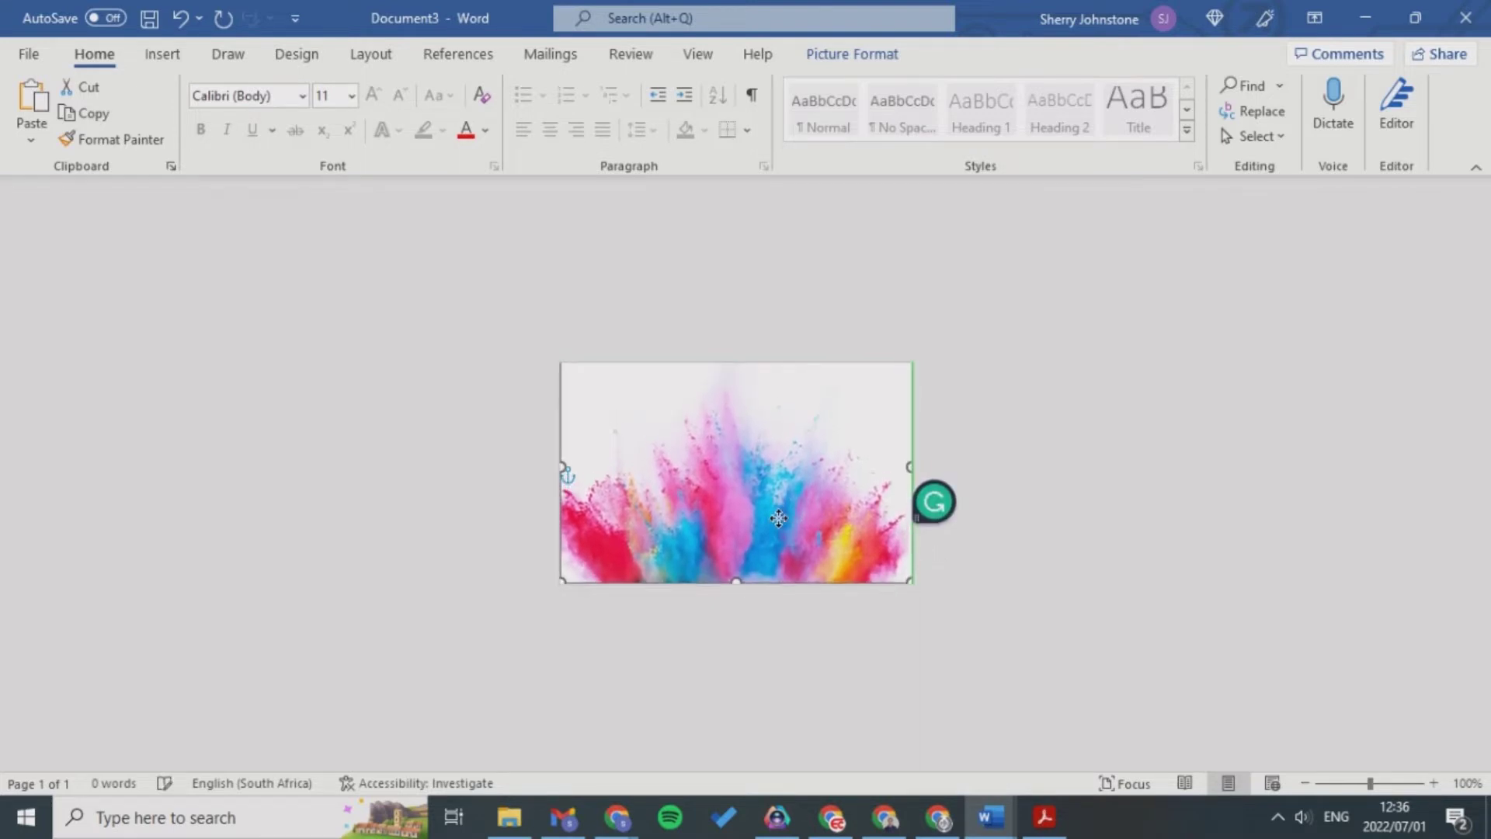
pyautogui.click(971, 431)
pyautogui.click(799, 456)
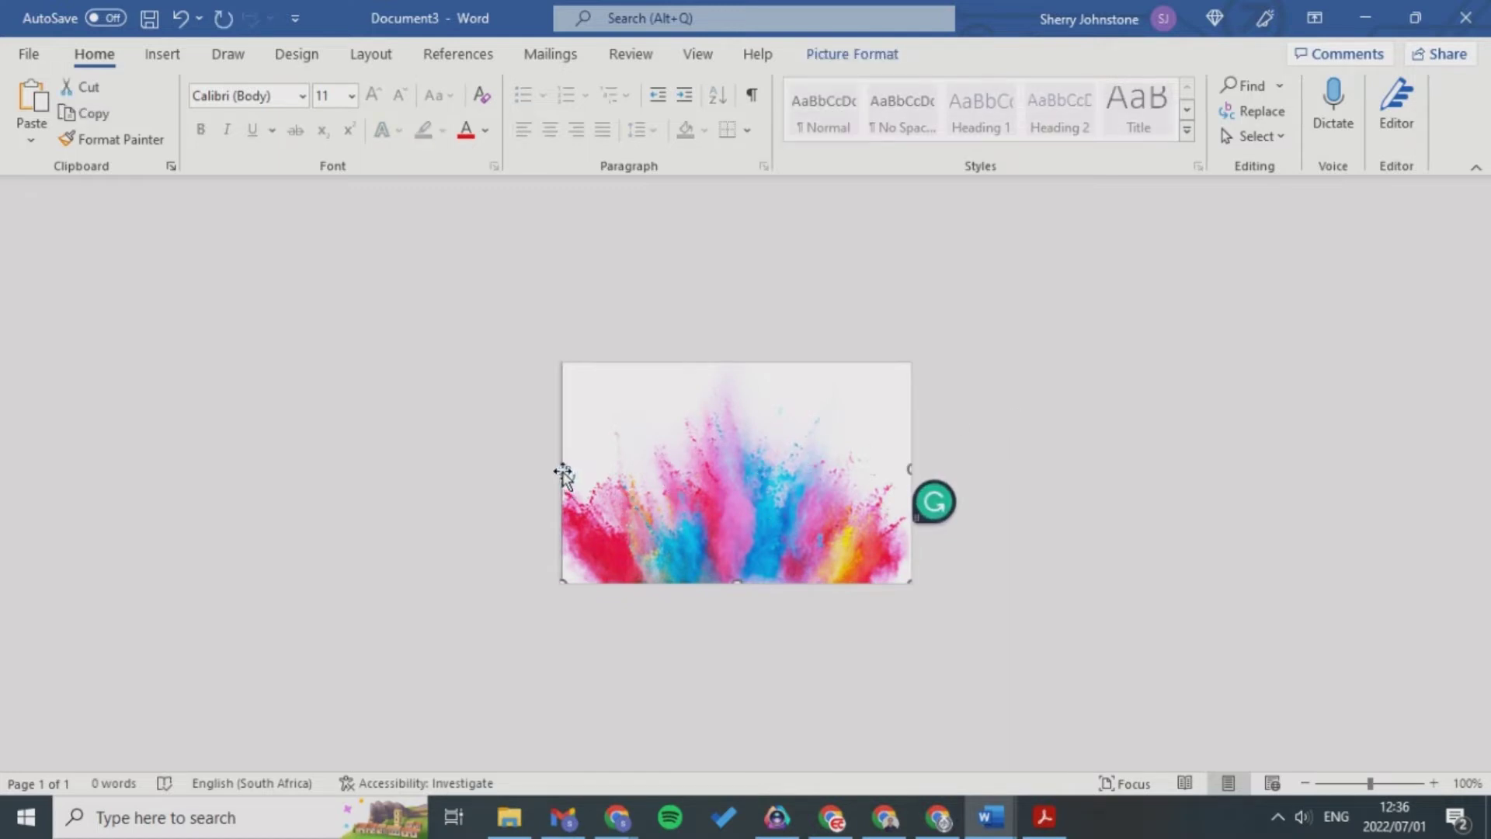
pyautogui.moveTo(562, 474); pyautogui.dragTo(539, 463)
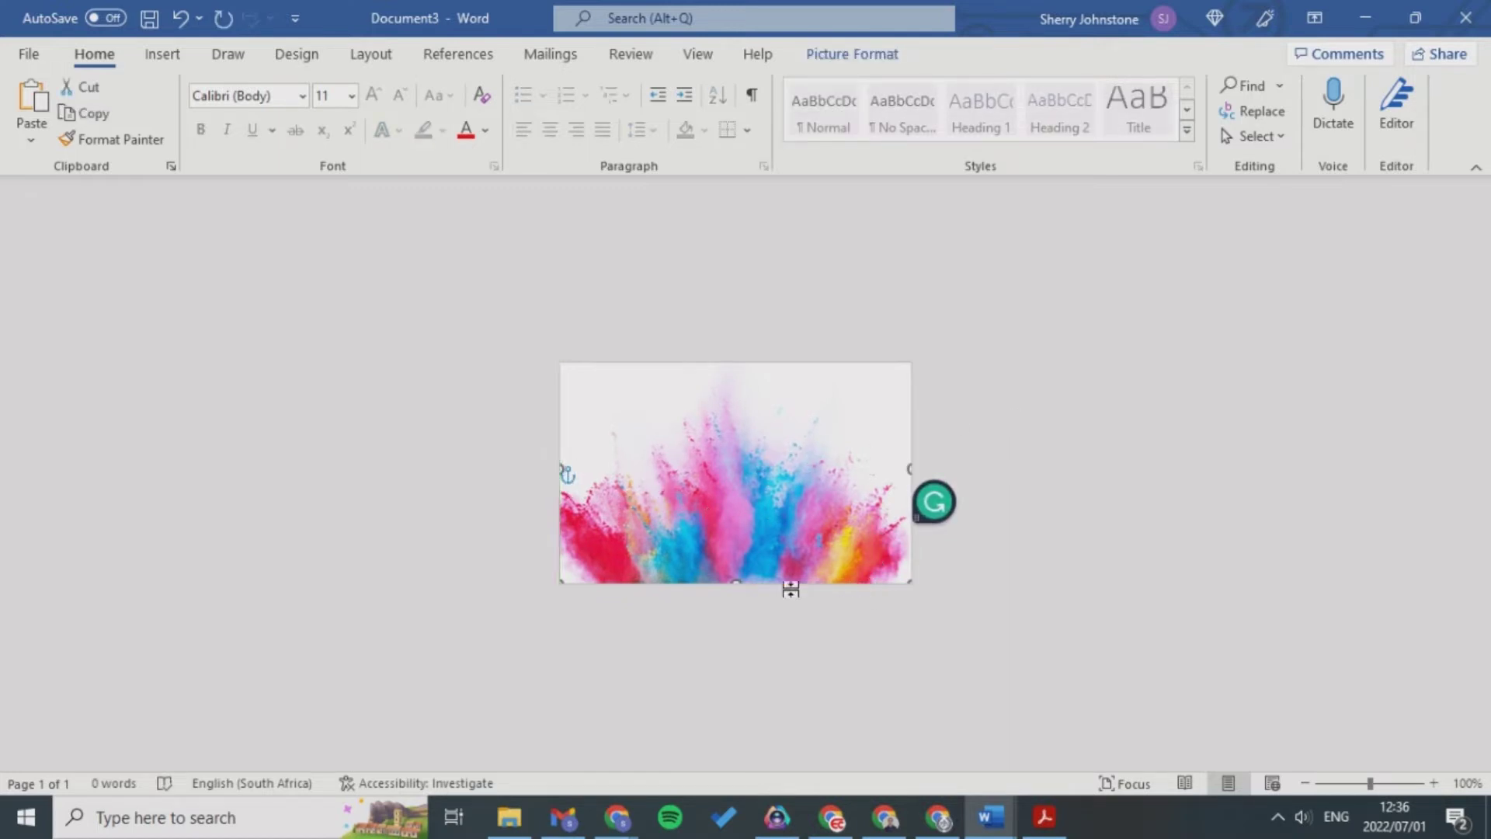
pyautogui.moveTo(740, 583); pyautogui.dragTo(735, 549)
pyautogui.click(1049, 606)
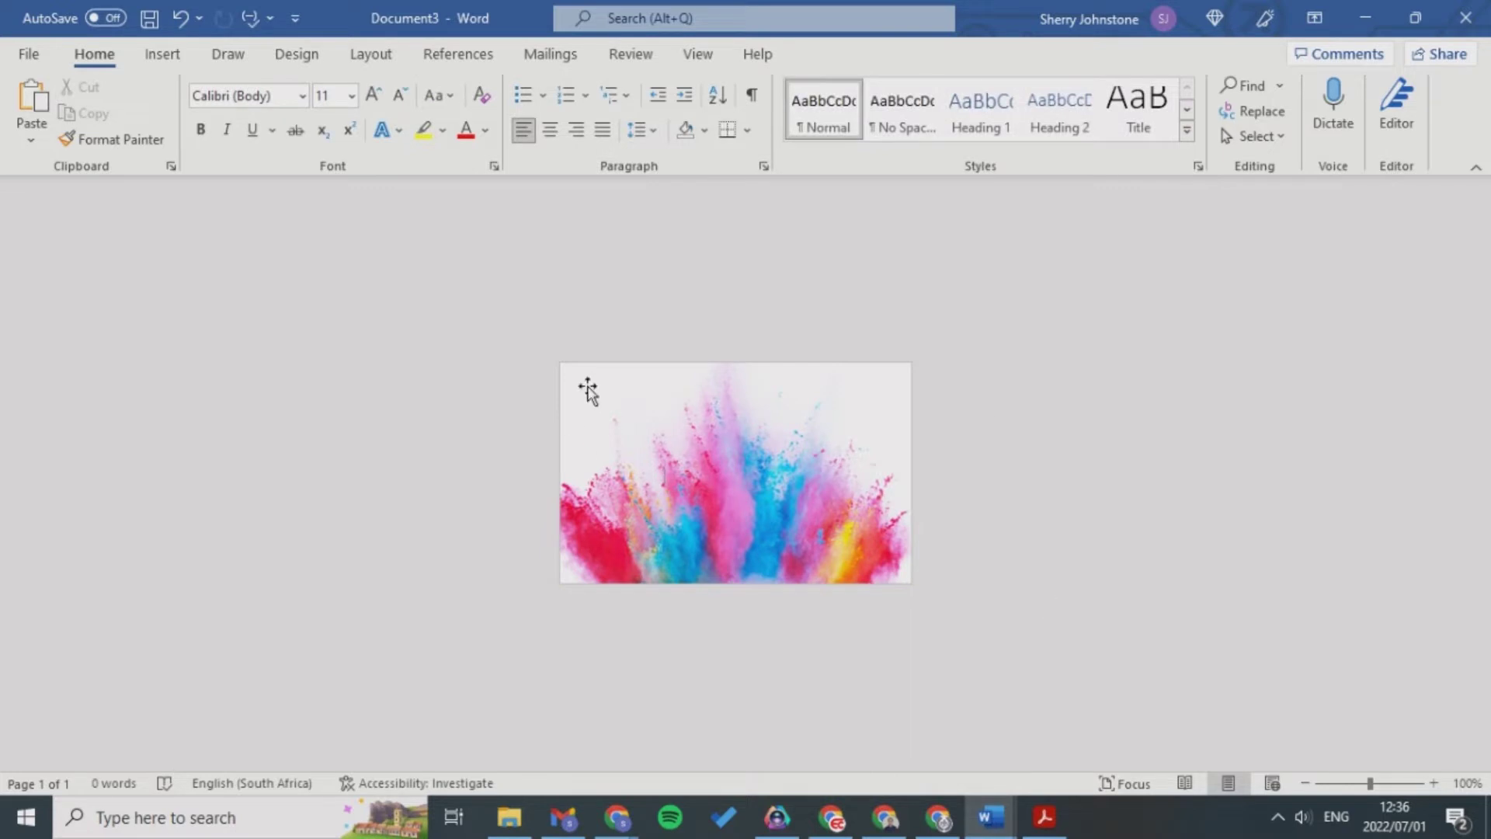
# Step: Show the Print page previewing the powder-splash card on the XPS Card Printer
pyautogui.click(28, 55)
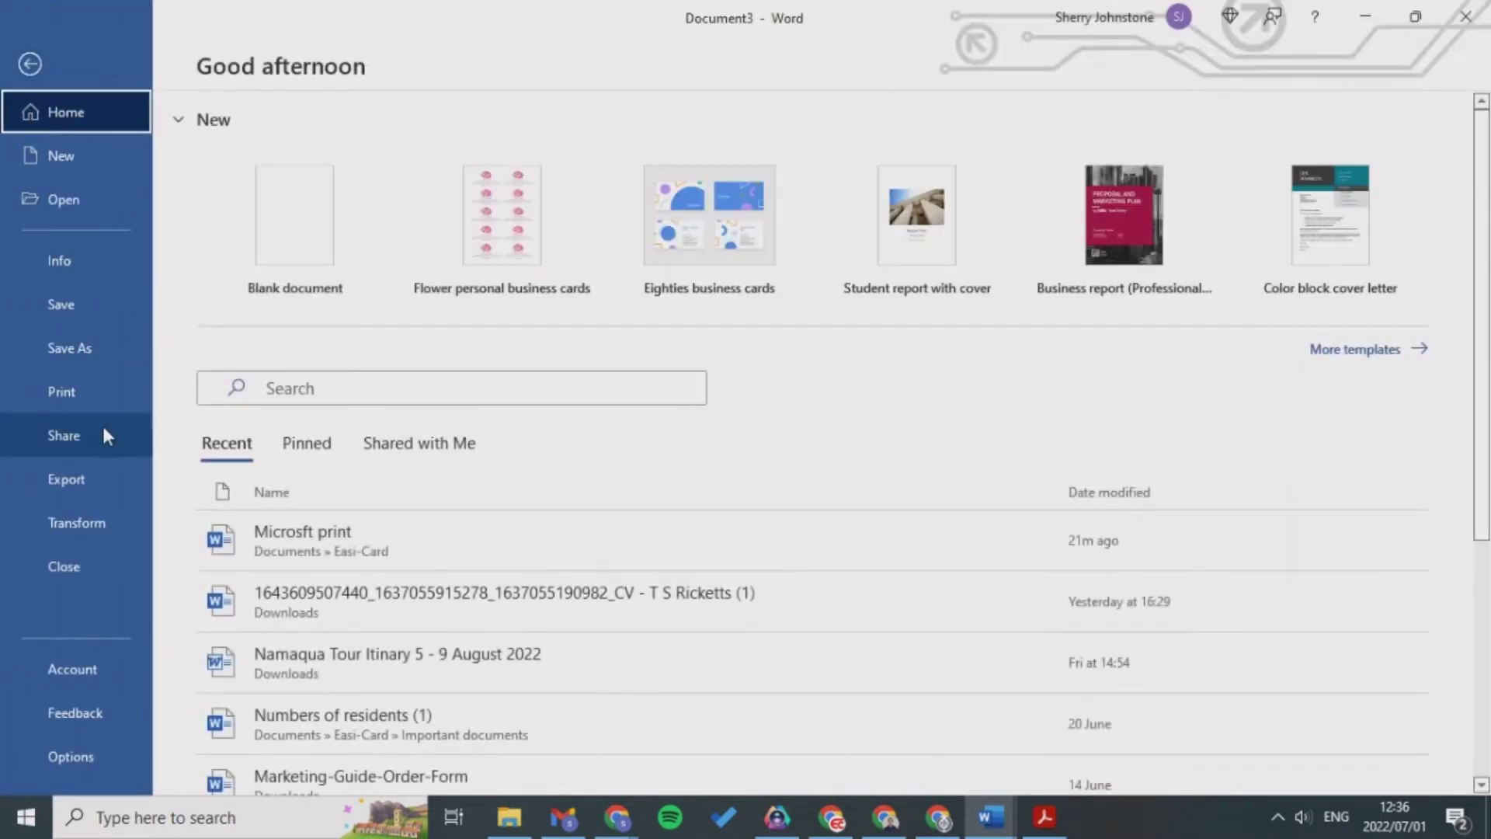
pyautogui.click(97, 391)
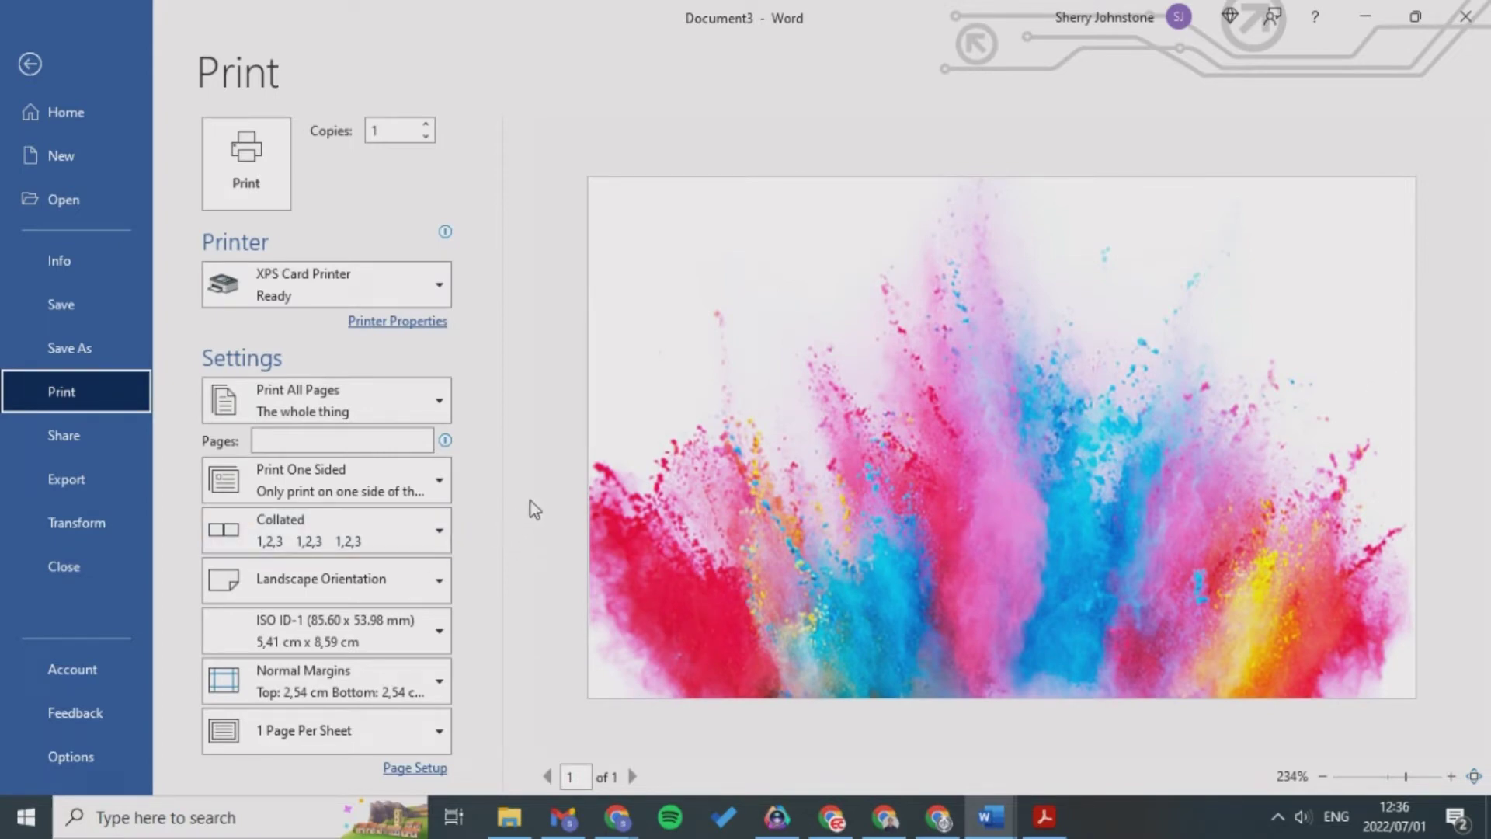
# Step: Search Windows for 'printe' and open the Printers & scanners settings page
pyautogui.click(233, 825)
pyautogui.write('printer')
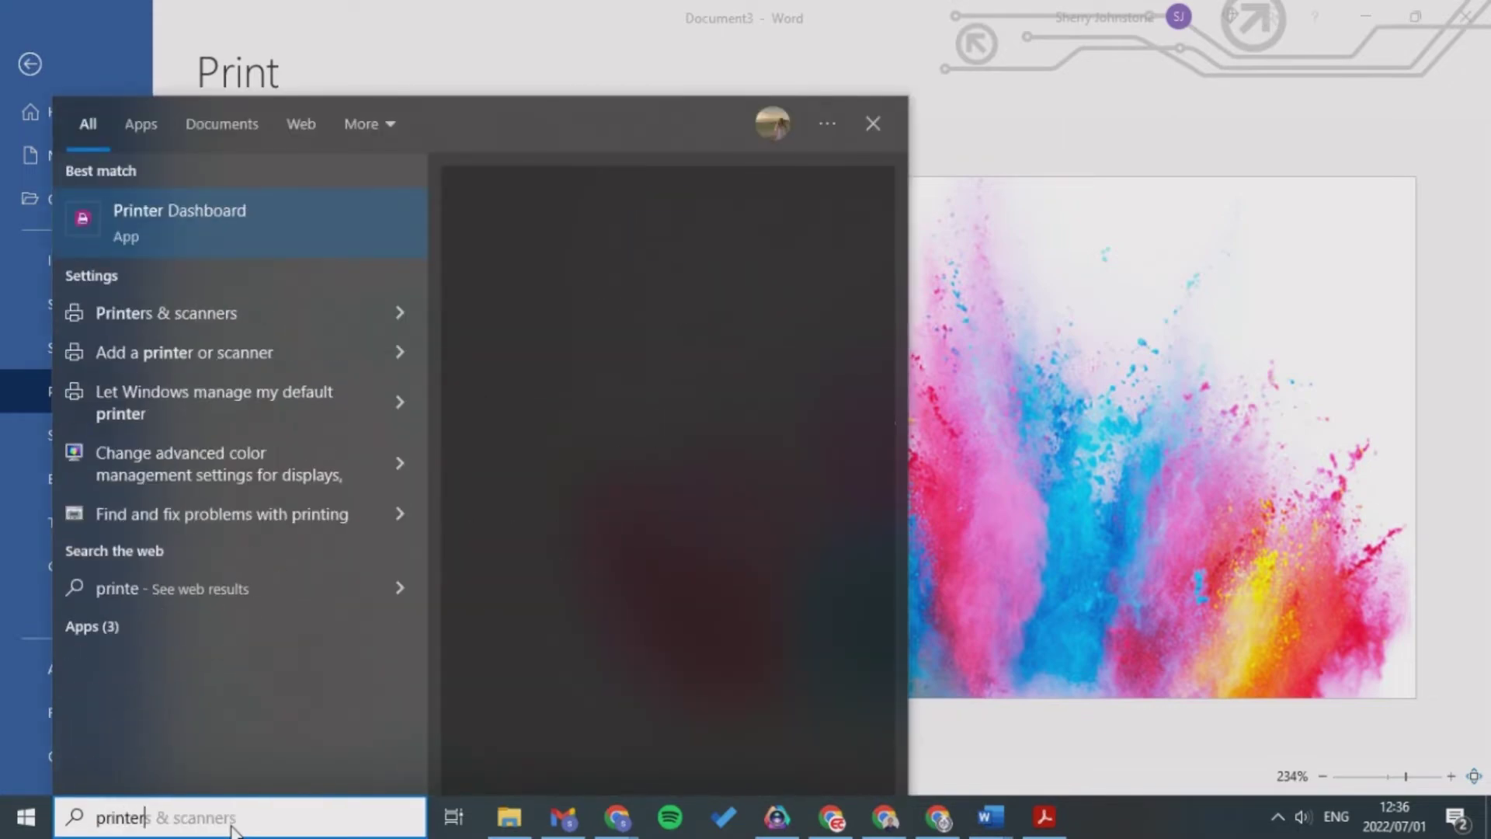
pyautogui.click(193, 311)
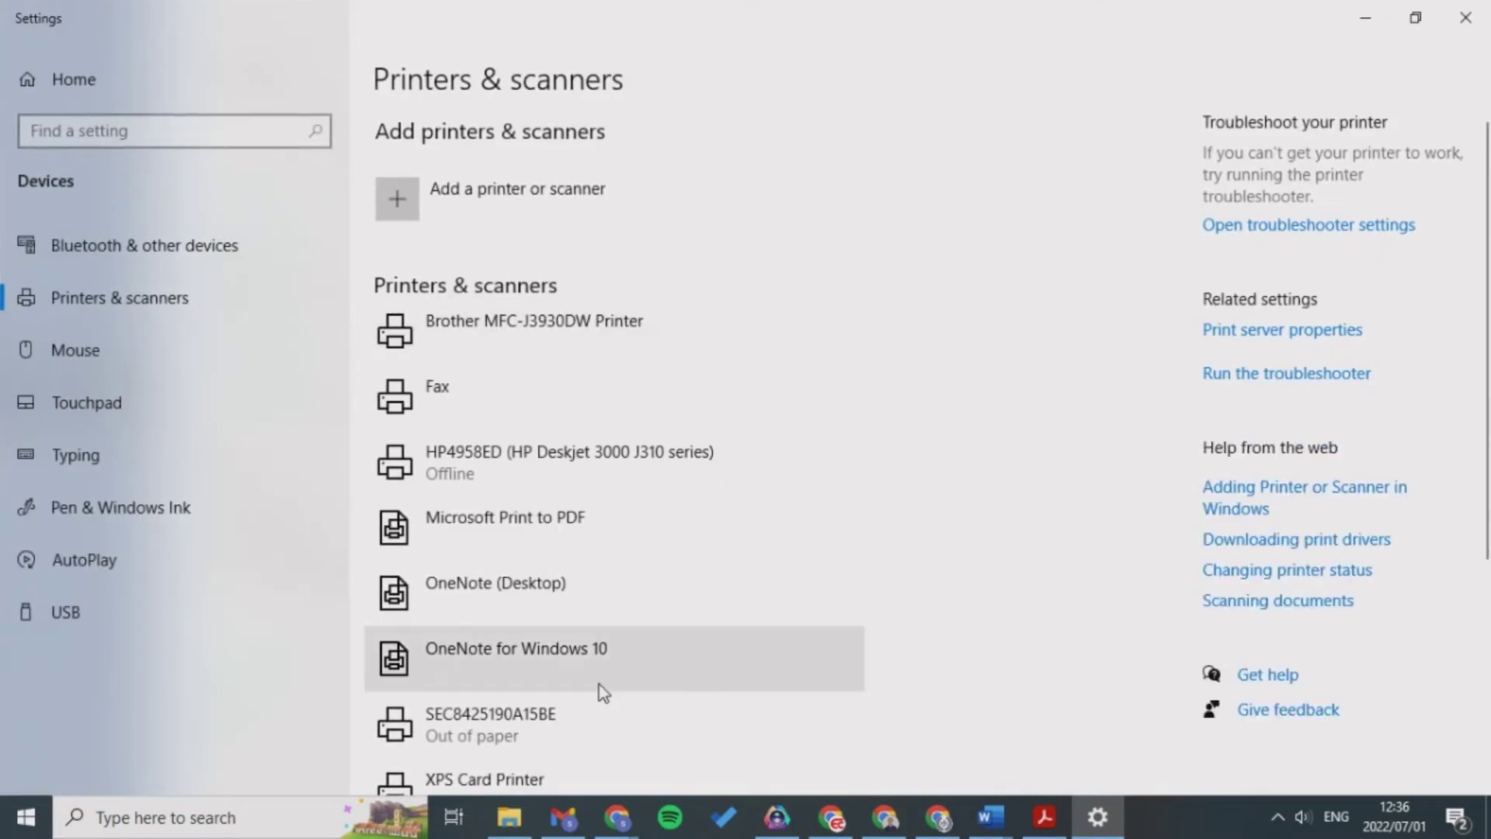
# Step: Select the XPS Card Printer in the device list to show its options
pyautogui.scroll(-5, 598, 692)
pyautogui.scroll(3, 598, 696)
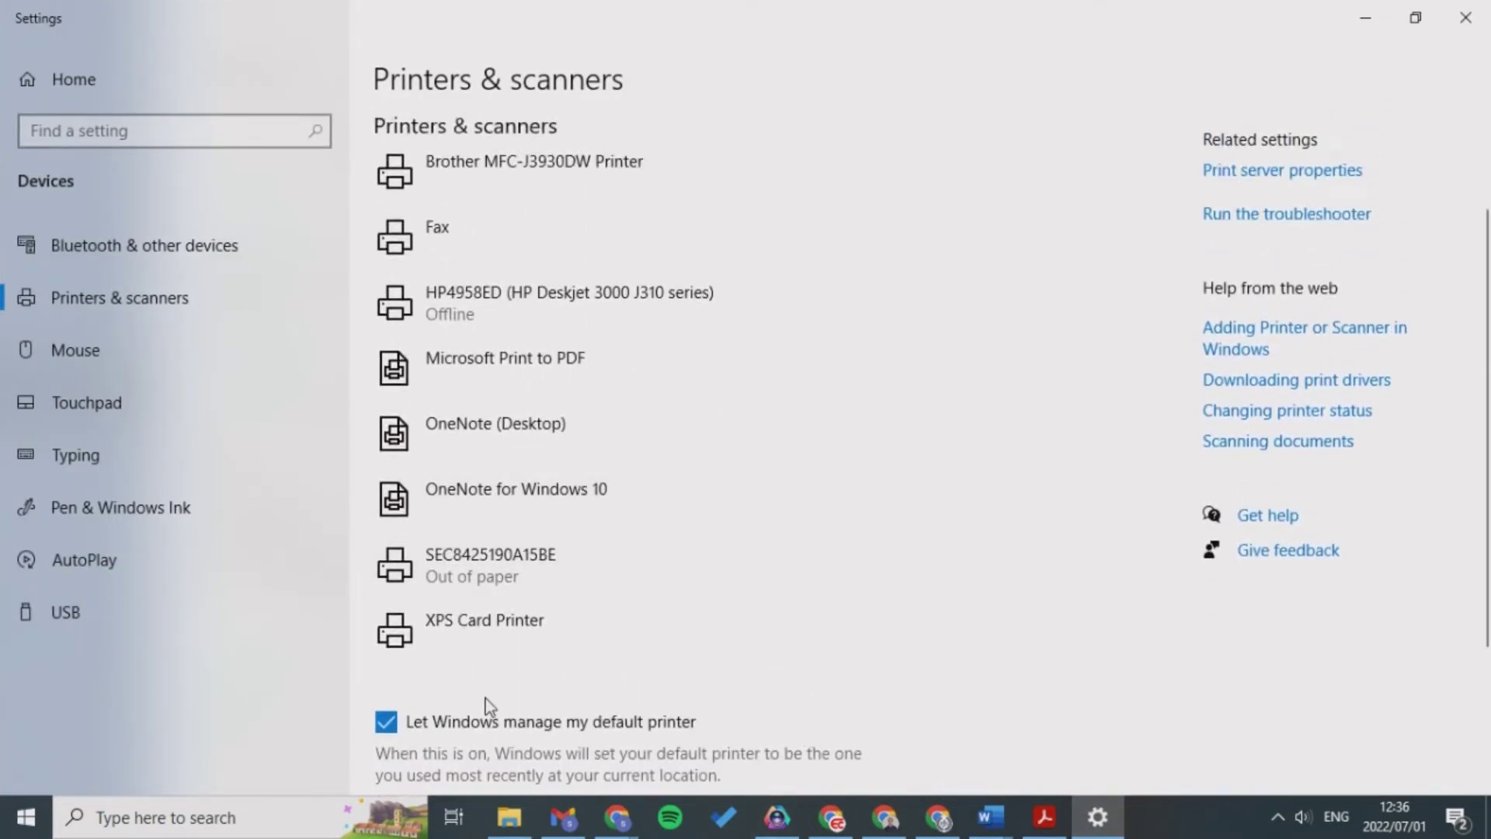
pyautogui.click(563, 623)
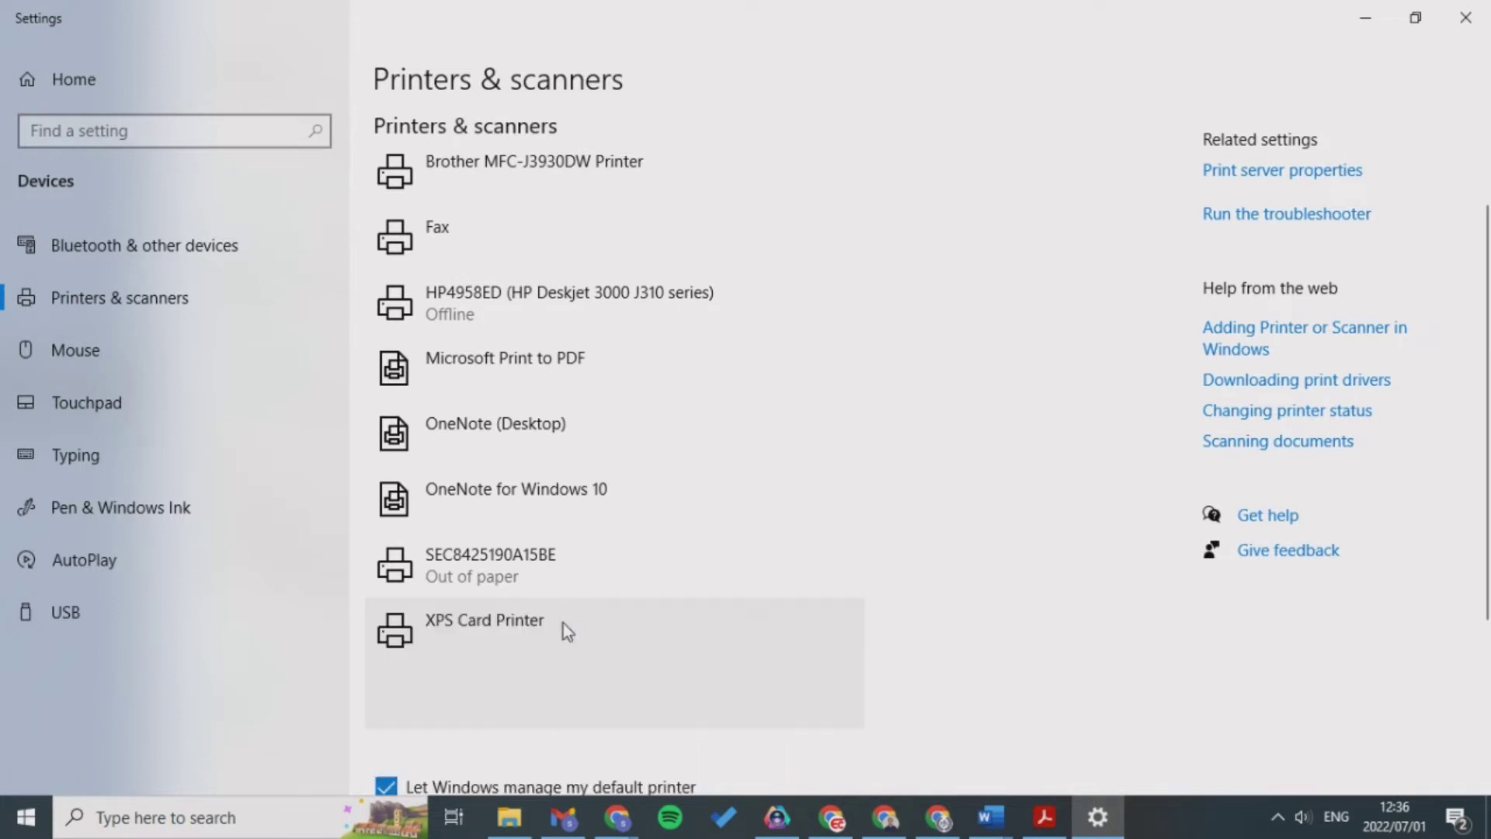
pyautogui.scroll(-1, 562, 623)
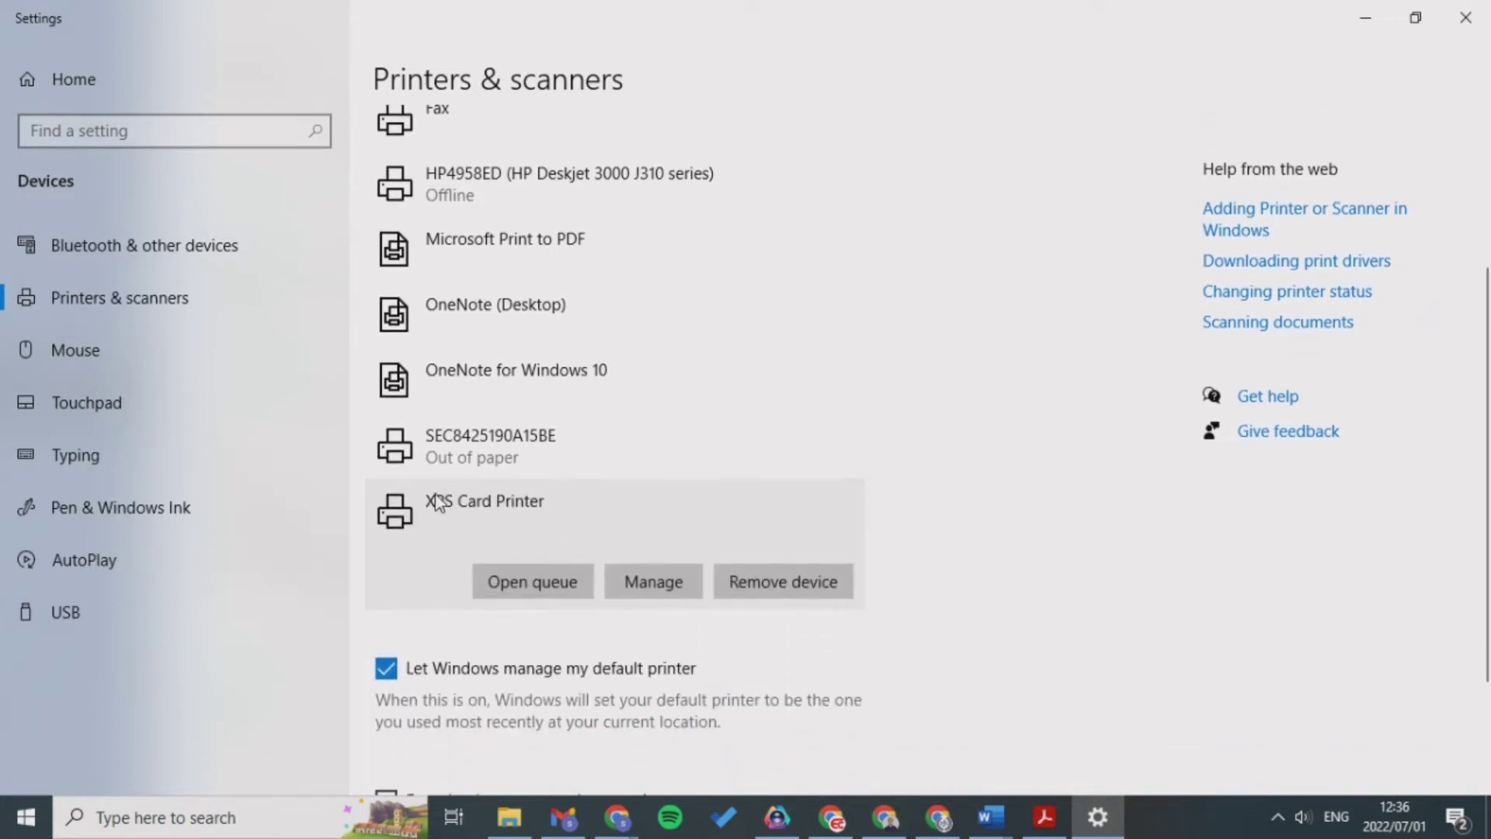
# Step: Set the XPS Card Printer's printing preferences to Landscape orientation
pyautogui.click(641, 583)
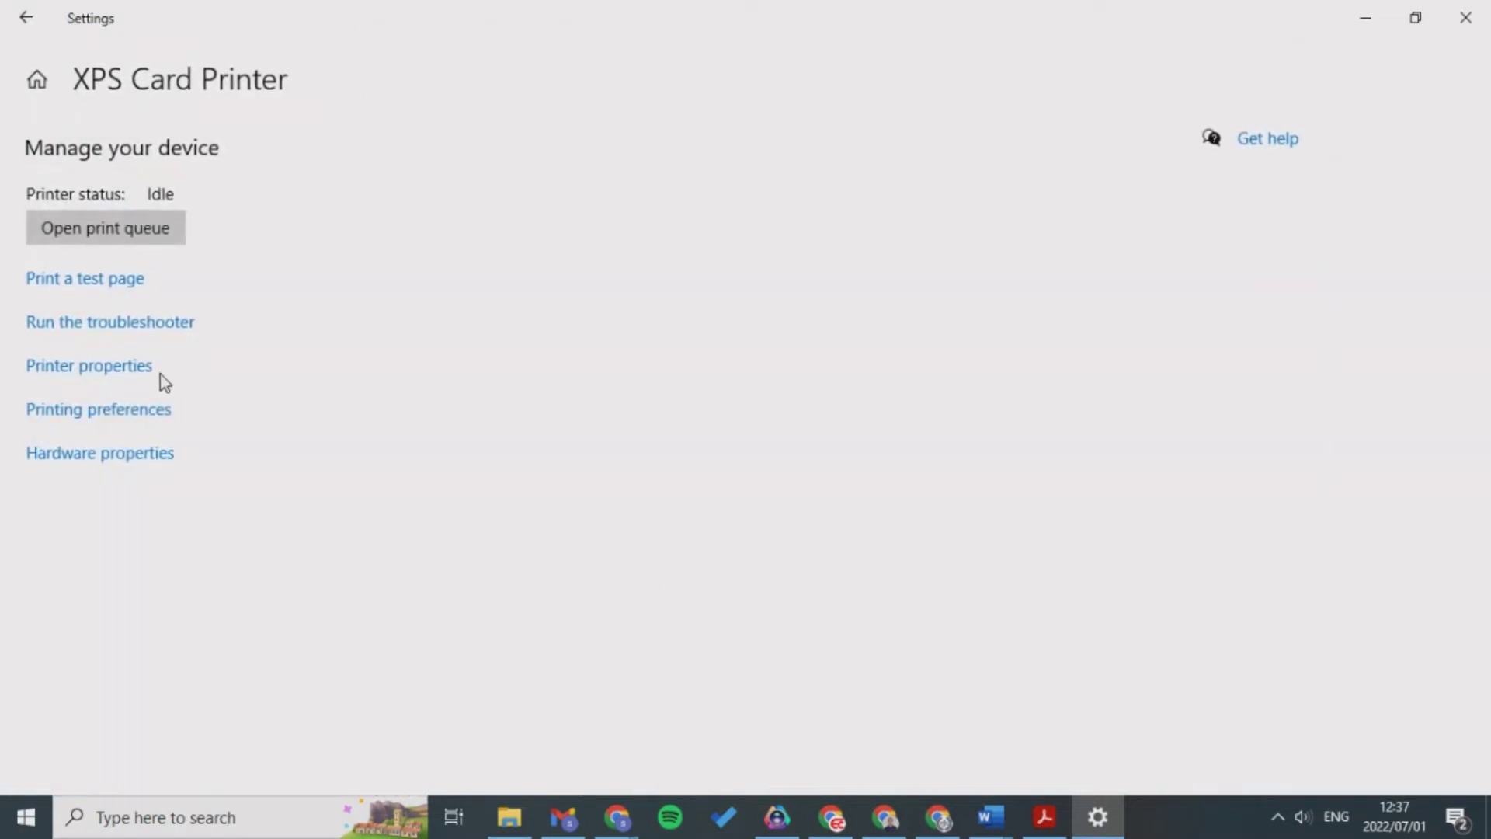
pyautogui.click(147, 376)
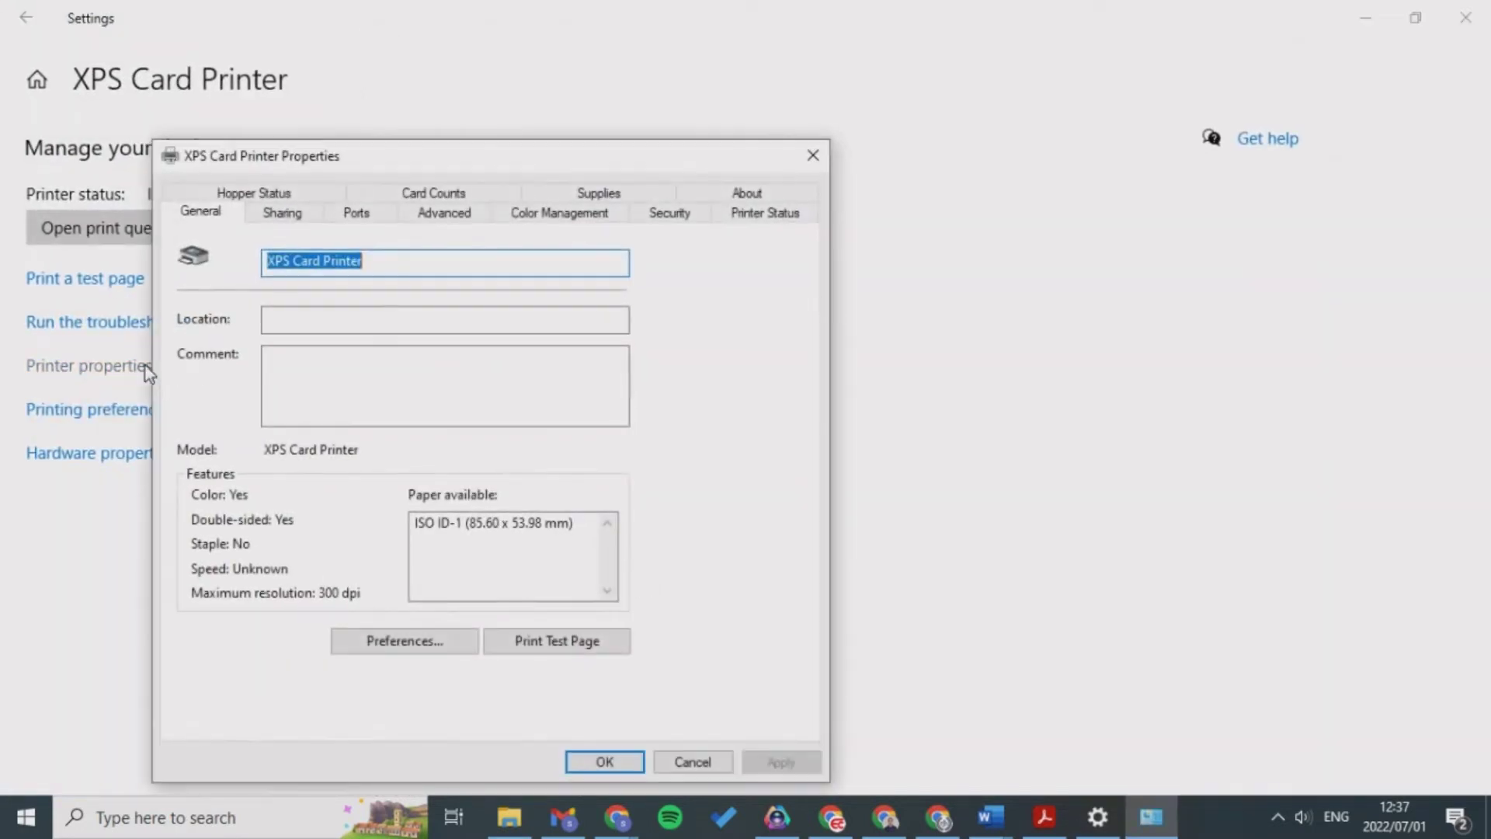
pyautogui.click(426, 643)
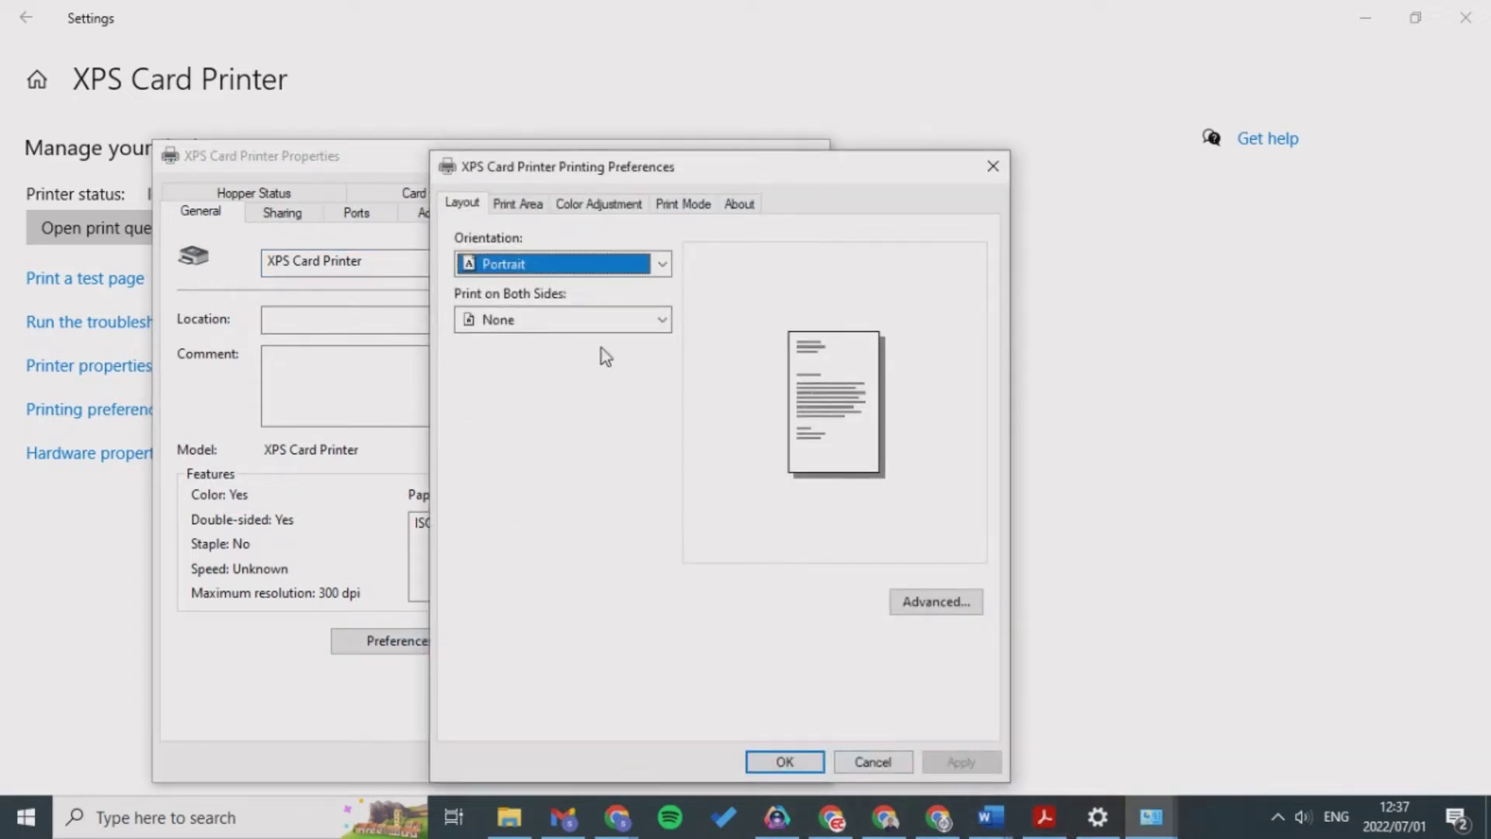
pyautogui.click(661, 264)
pyautogui.click(648, 303)
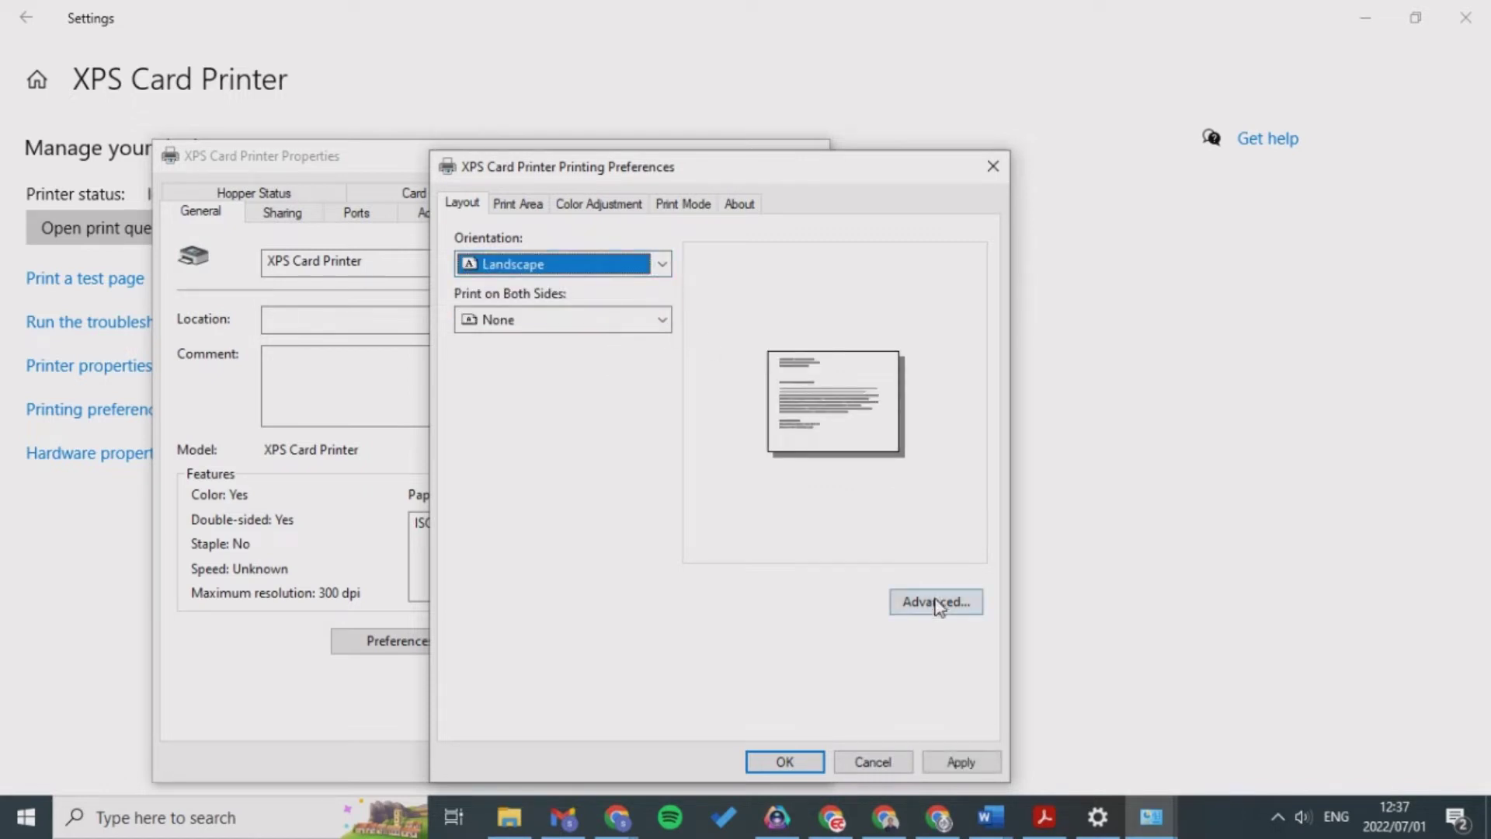
pyautogui.click(959, 757)
pyautogui.click(792, 764)
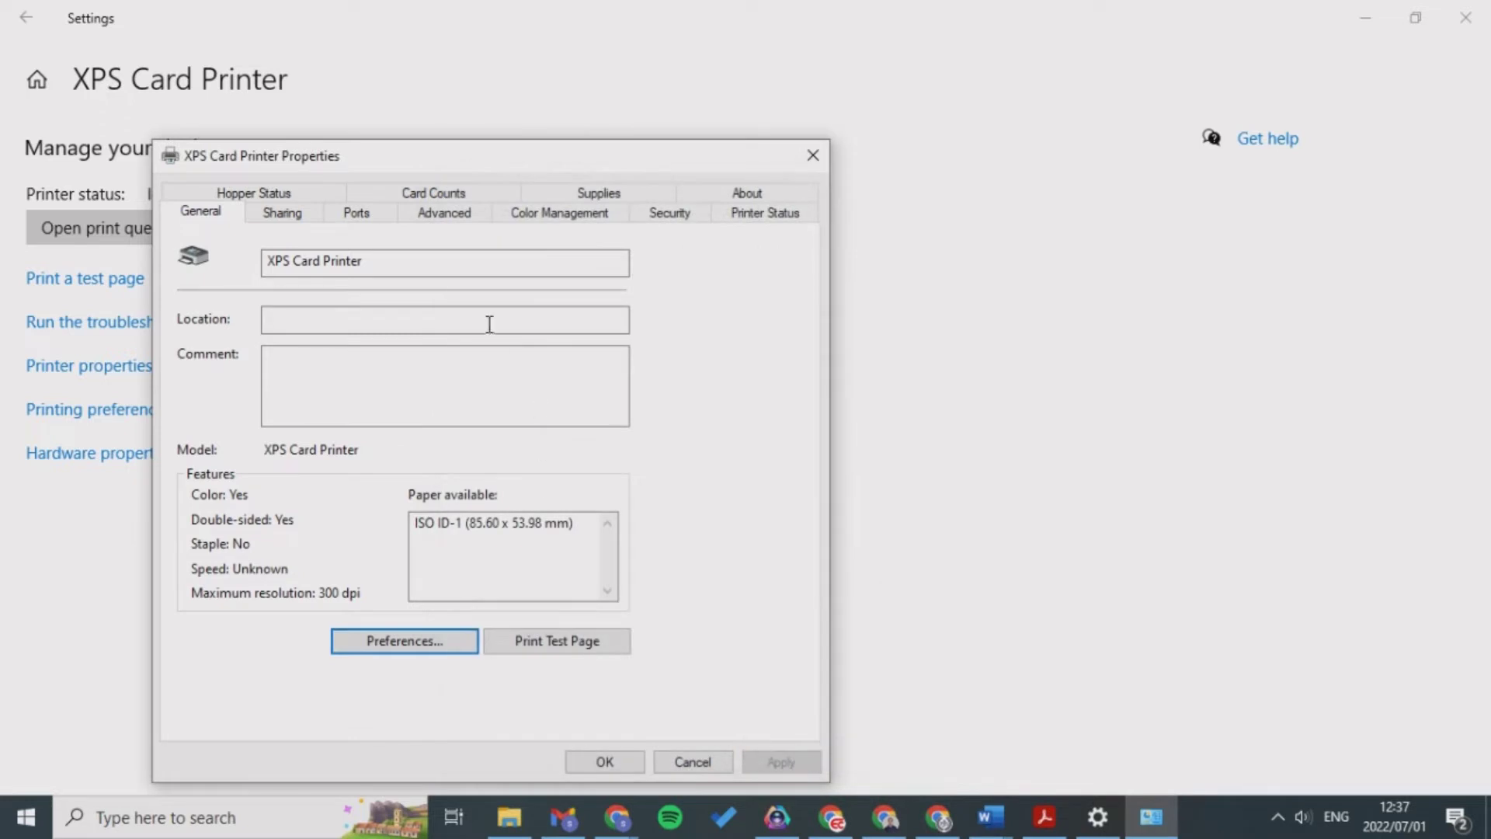
# Step: Make Landscape the orientation in the printer's Advanced printing defaults and close properties
pyautogui.click(450, 217)
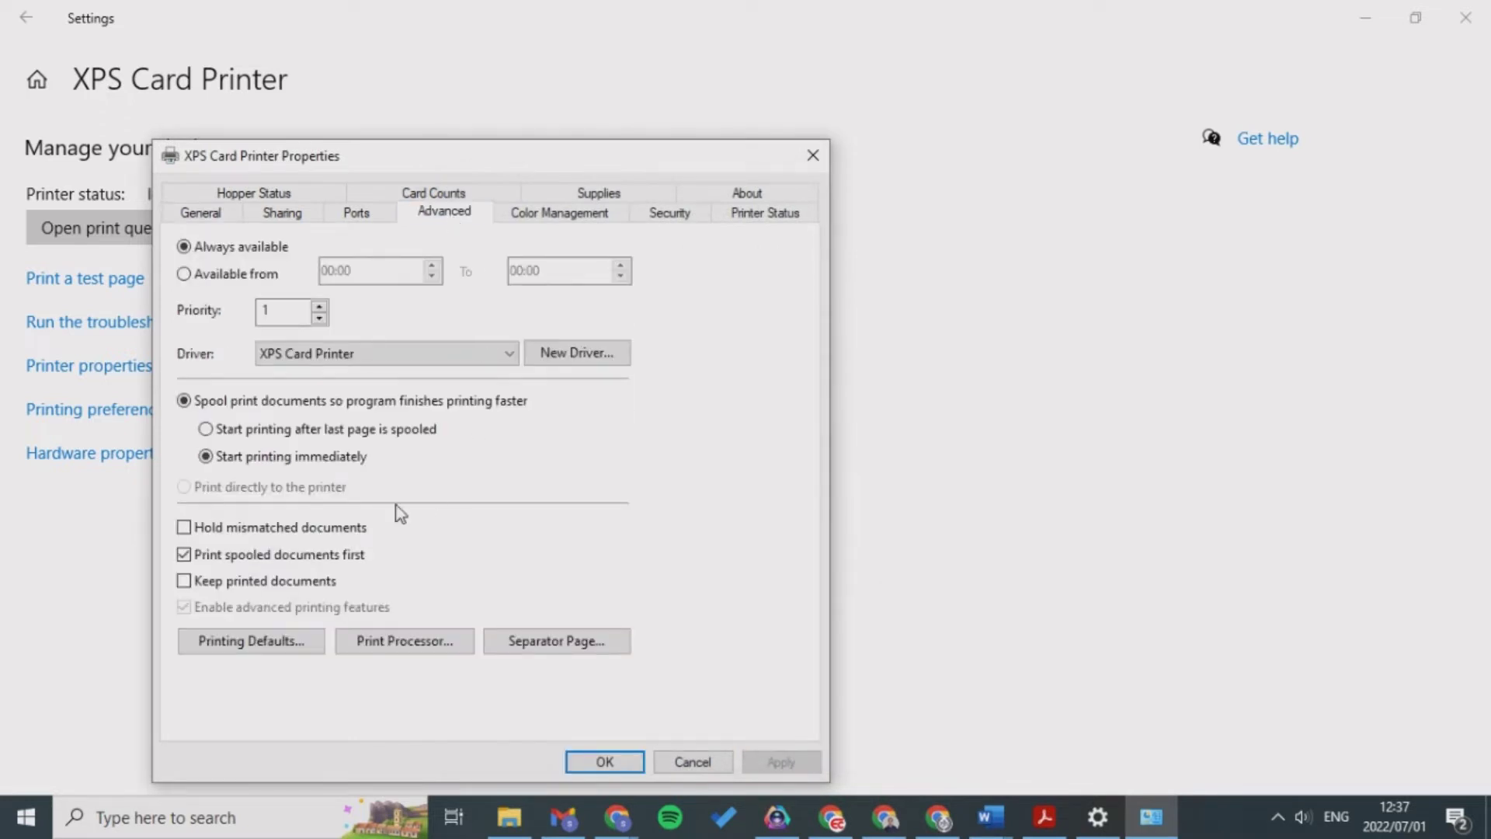
pyautogui.click(282, 643)
pyautogui.click(529, 263)
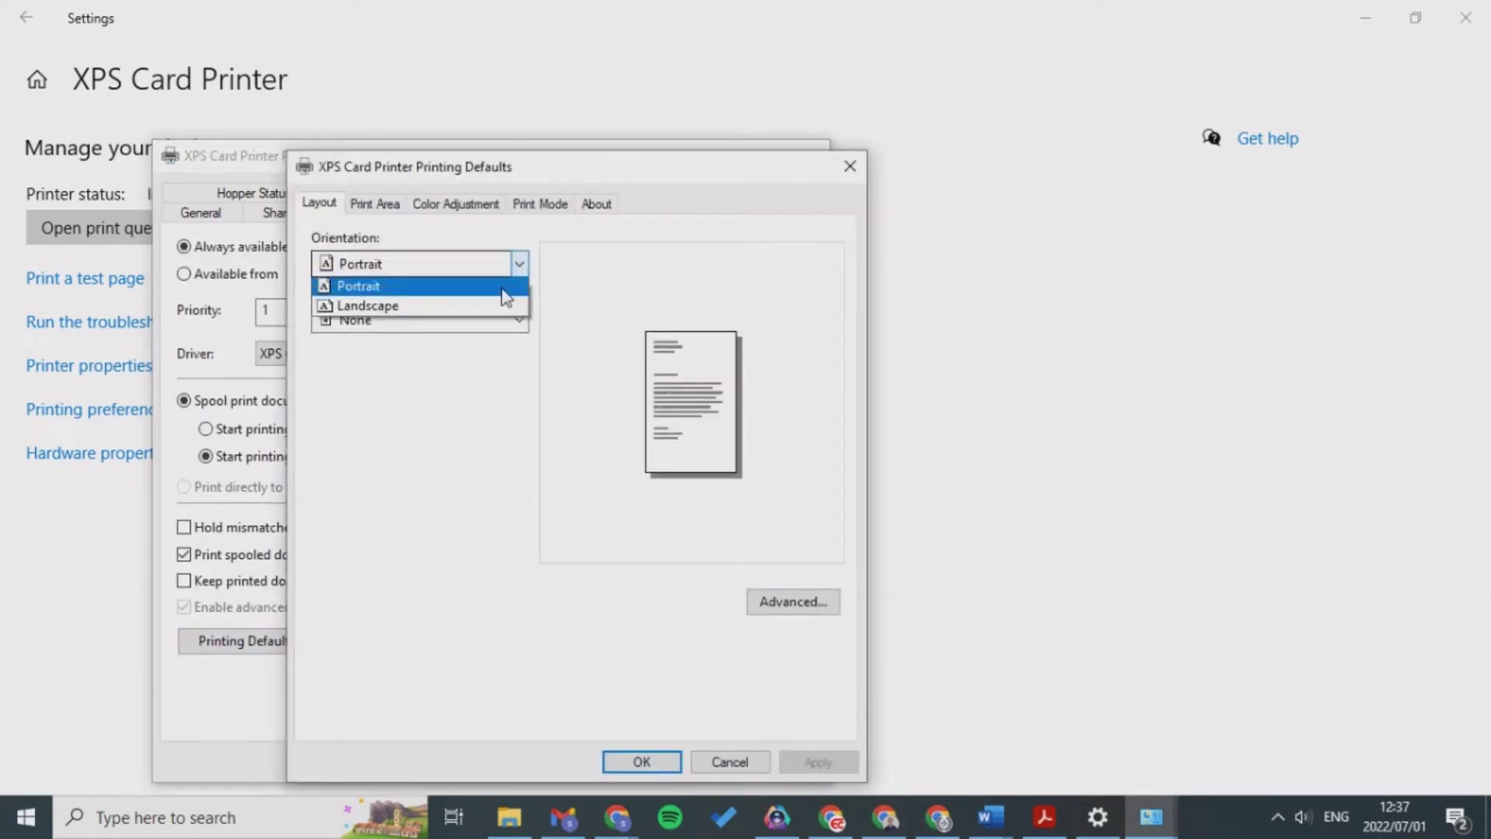
pyautogui.click(450, 307)
pyautogui.click(791, 768)
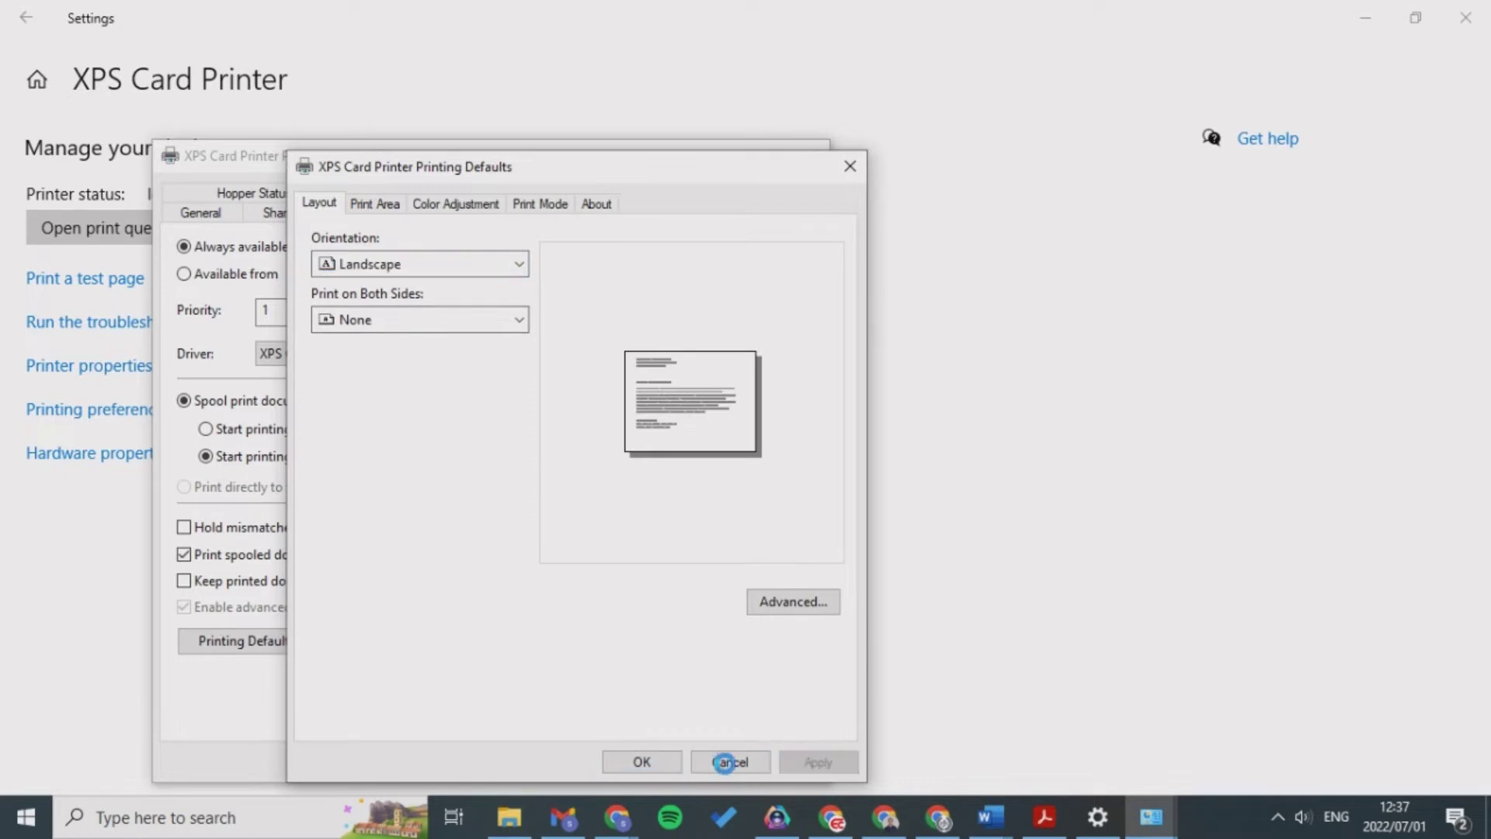
pyautogui.click(641, 761)
pyautogui.click(635, 764)
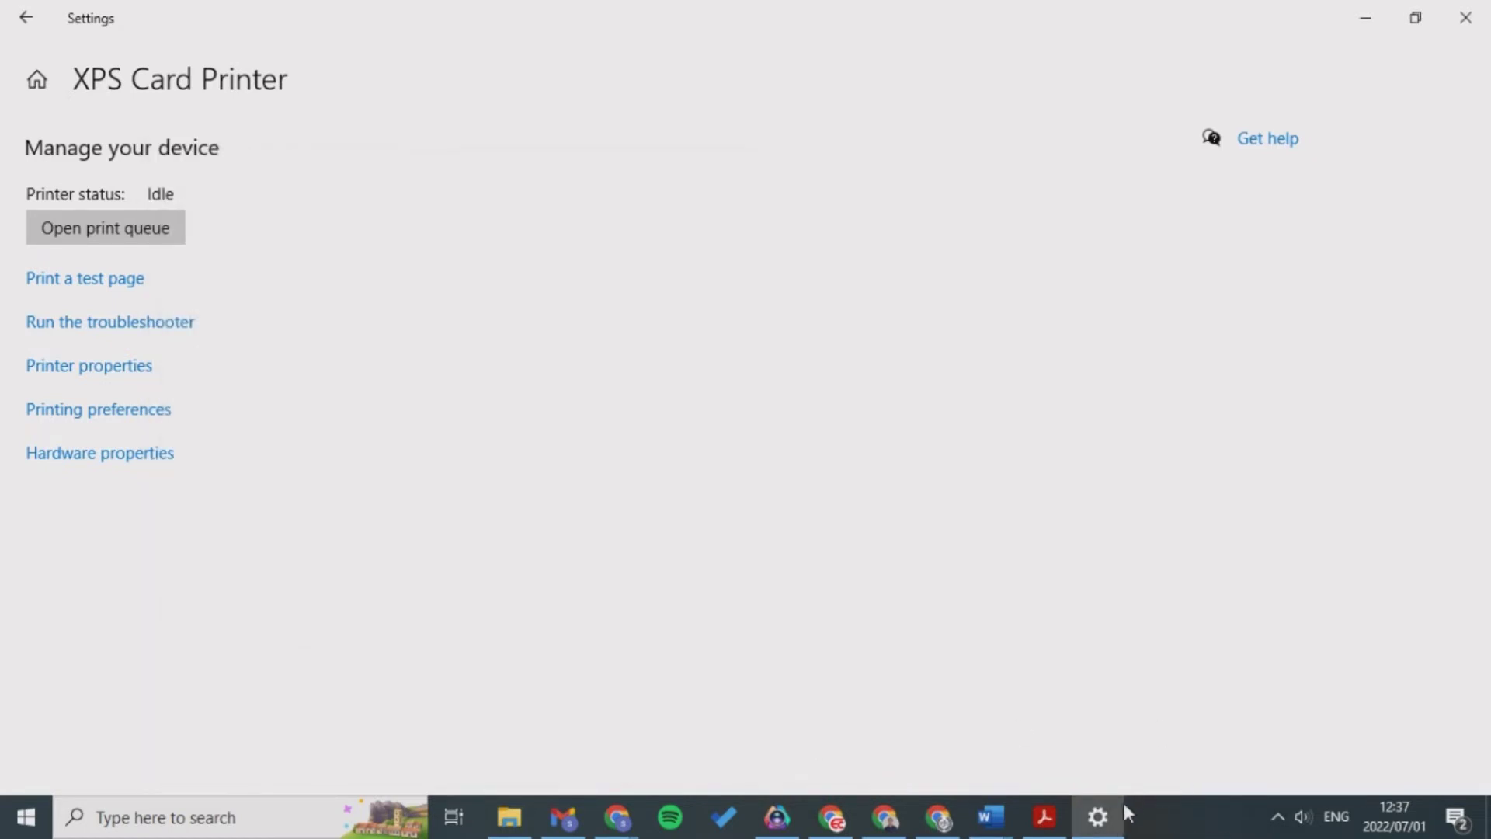
# Step: Return to Document3's card print preview in Word, then bring PVC Card Design.pdf forward in Acrobat
pyautogui.moveTo(981, 821)
pyautogui.click(936, 752)
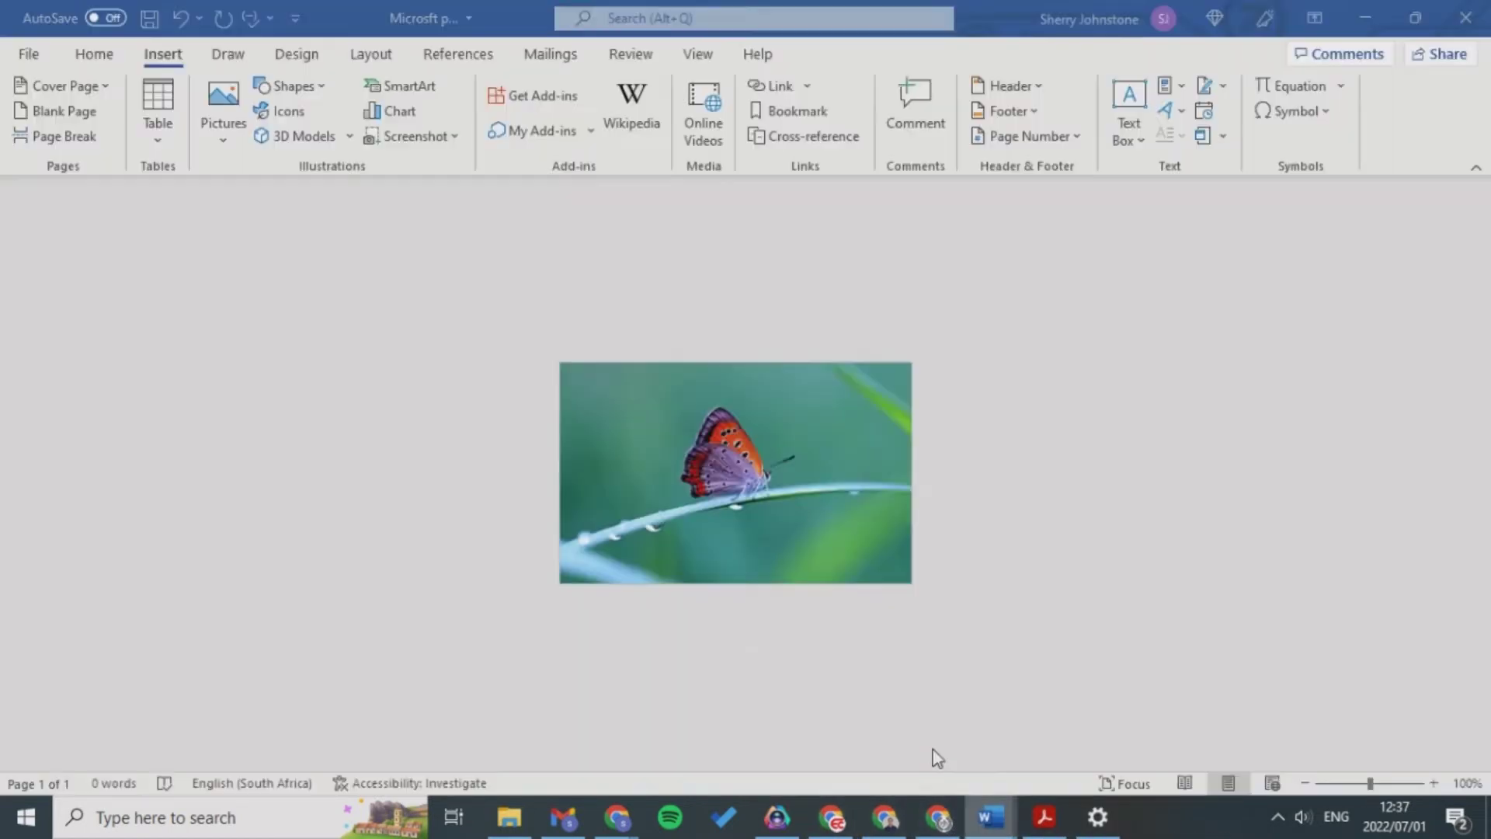
pyautogui.click(993, 819)
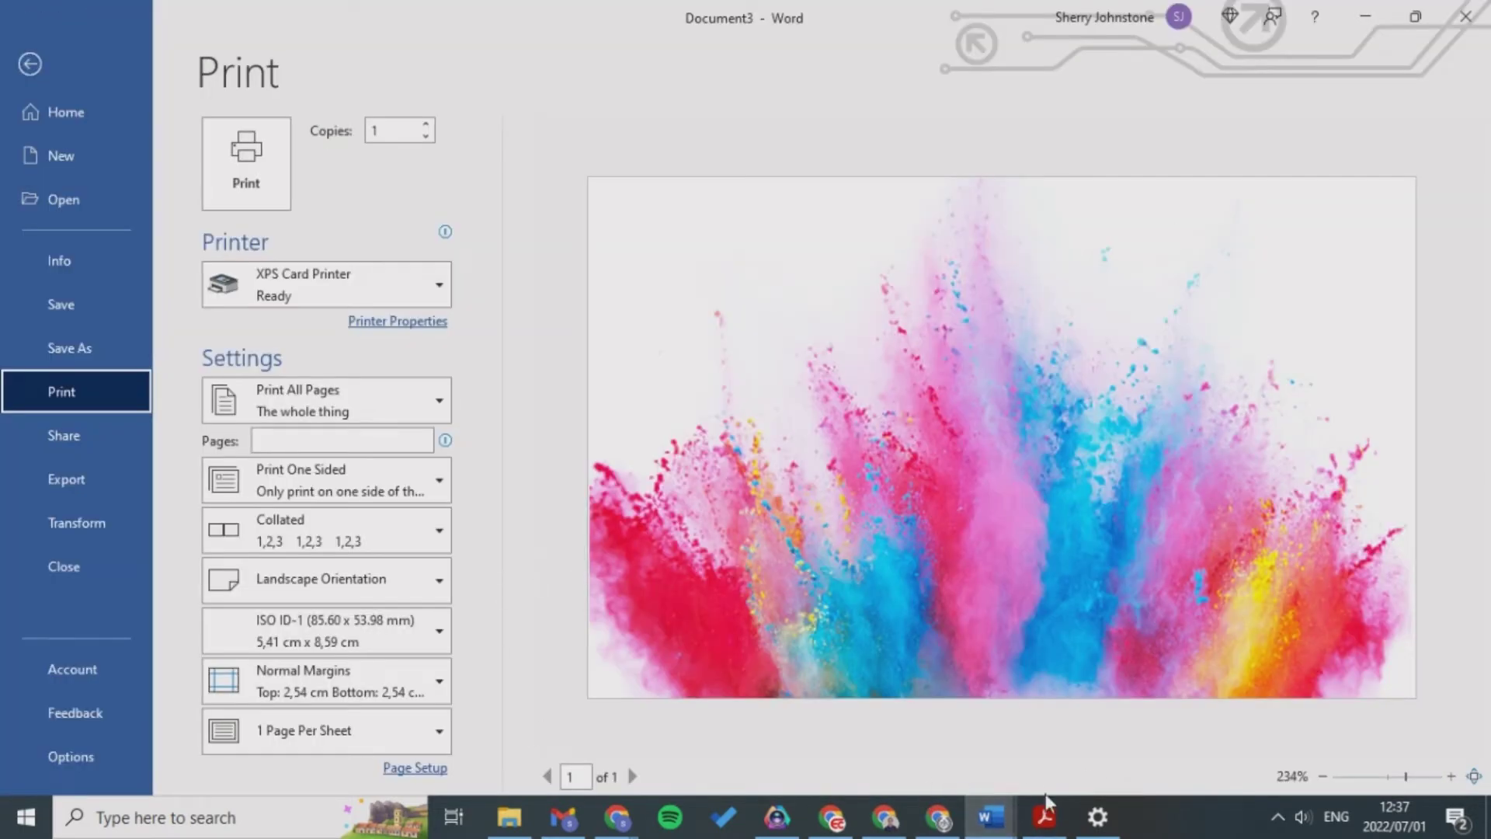
pyautogui.click(1045, 814)
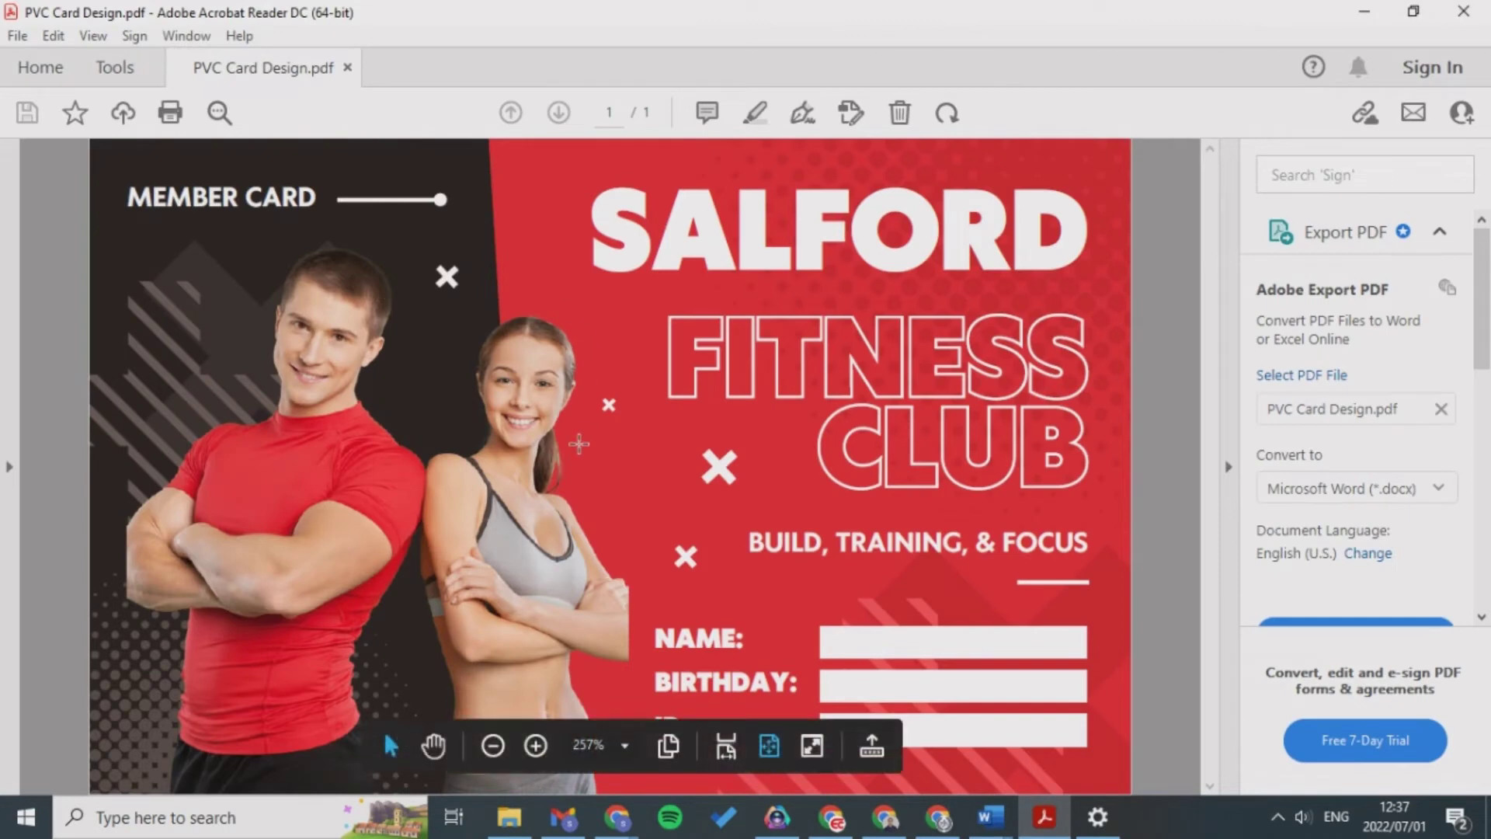
pyautogui.click(618, 820)
pyautogui.click(586, 776)
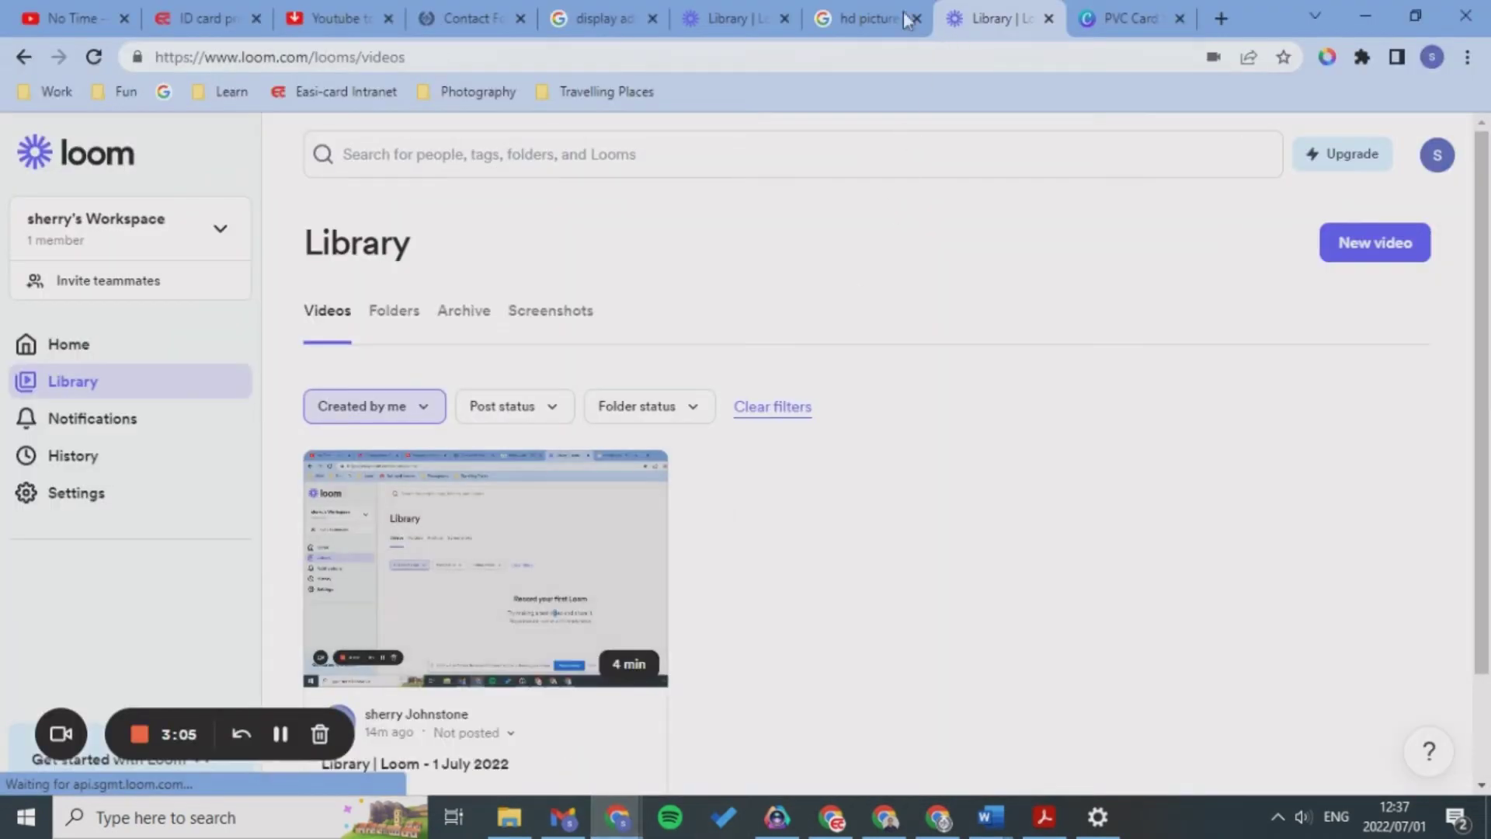
pyautogui.click(1107, 29)
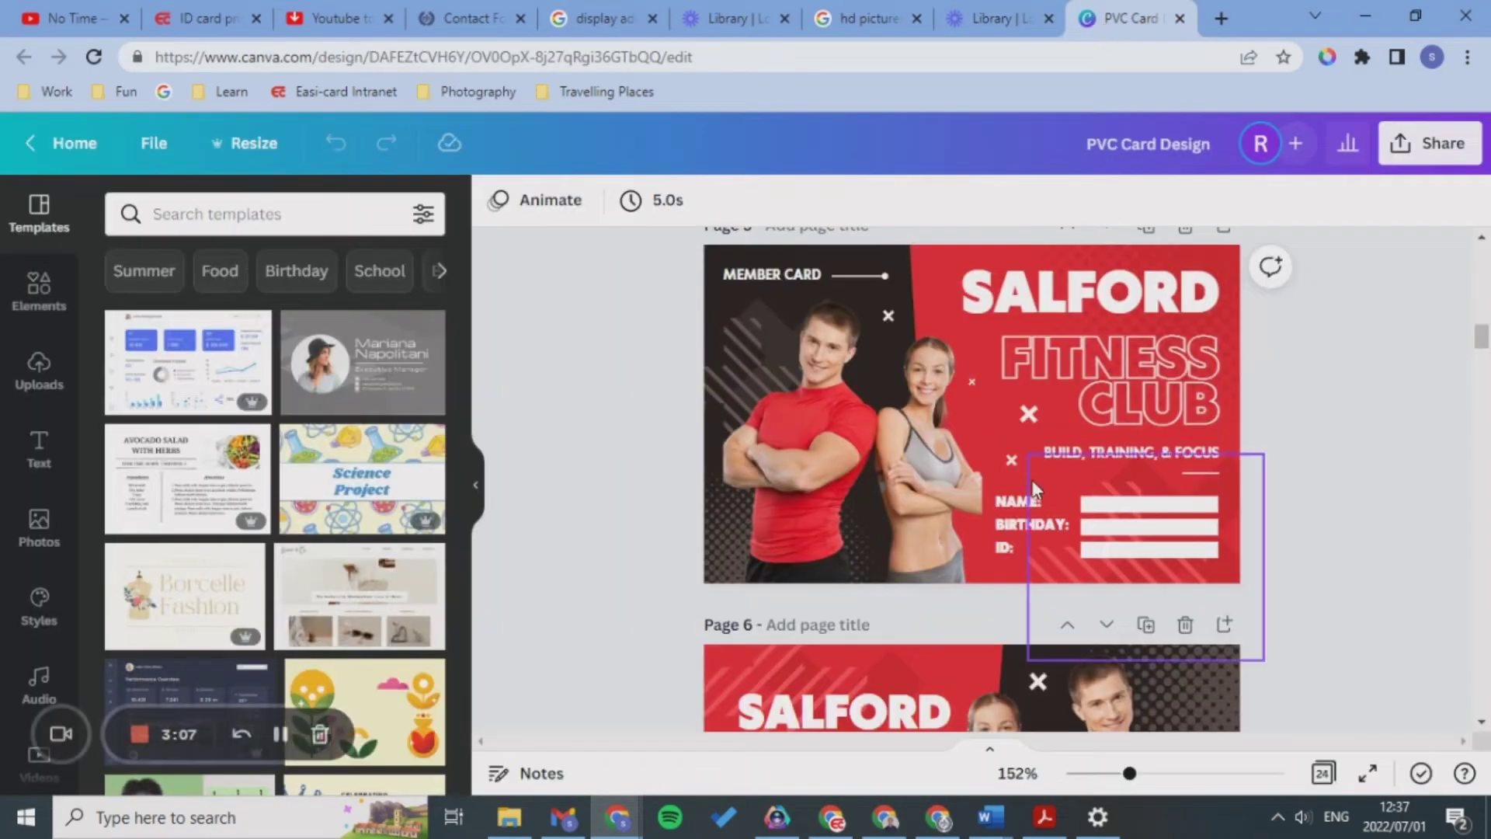
pyautogui.scroll(3, 1037, 488)
pyautogui.scroll(-6, 1037, 488)
pyautogui.scroll(-3, 1033, 486)
pyautogui.scroll(10, 1033, 483)
pyautogui.scroll(-10, 1033, 485)
pyautogui.scroll(3, 1031, 477)
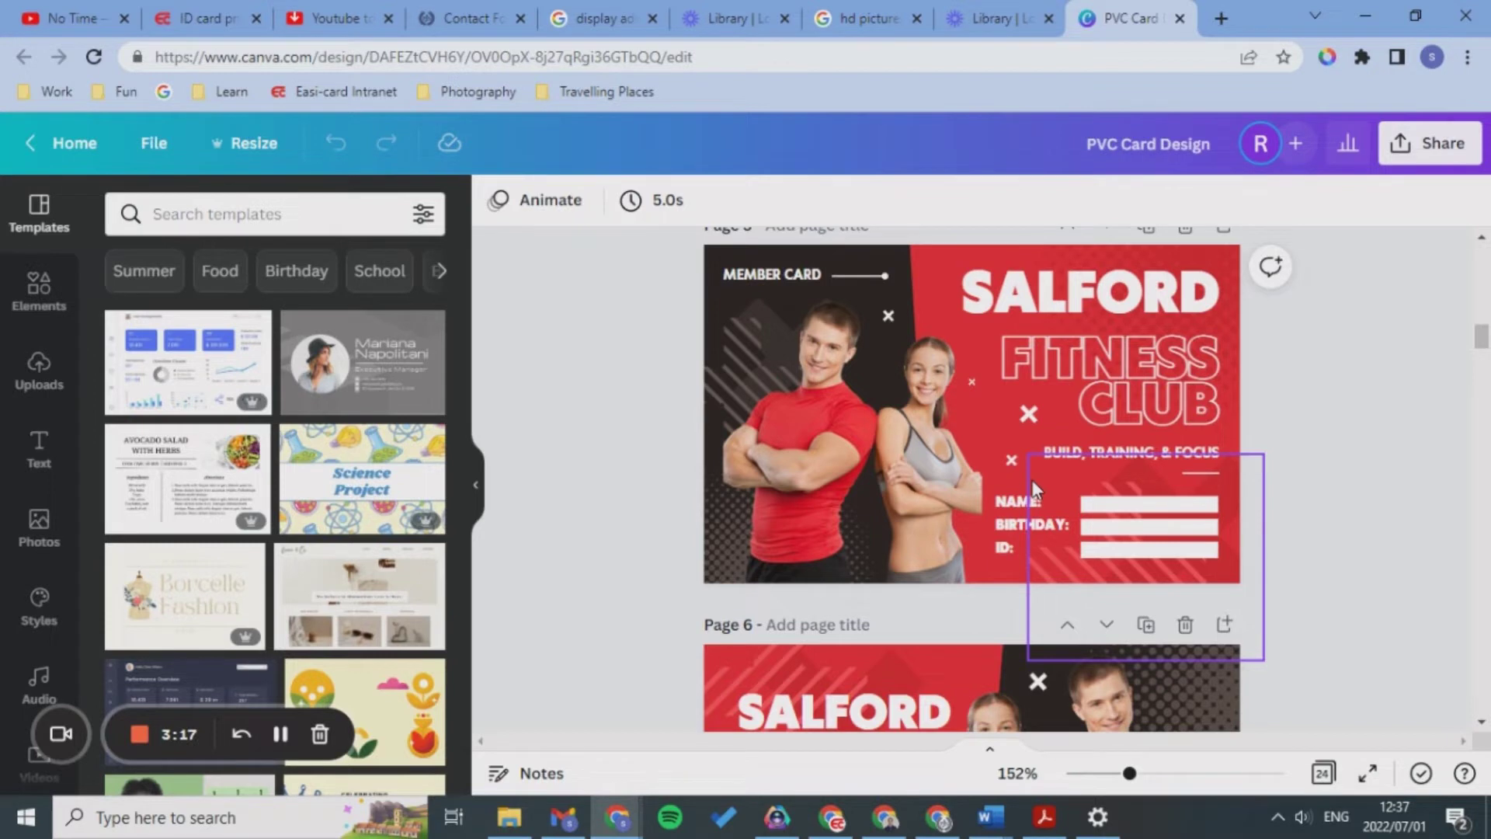
# Step: In Canva's download settings, set the file type to PDF Print
pyautogui.click(1053, 827)
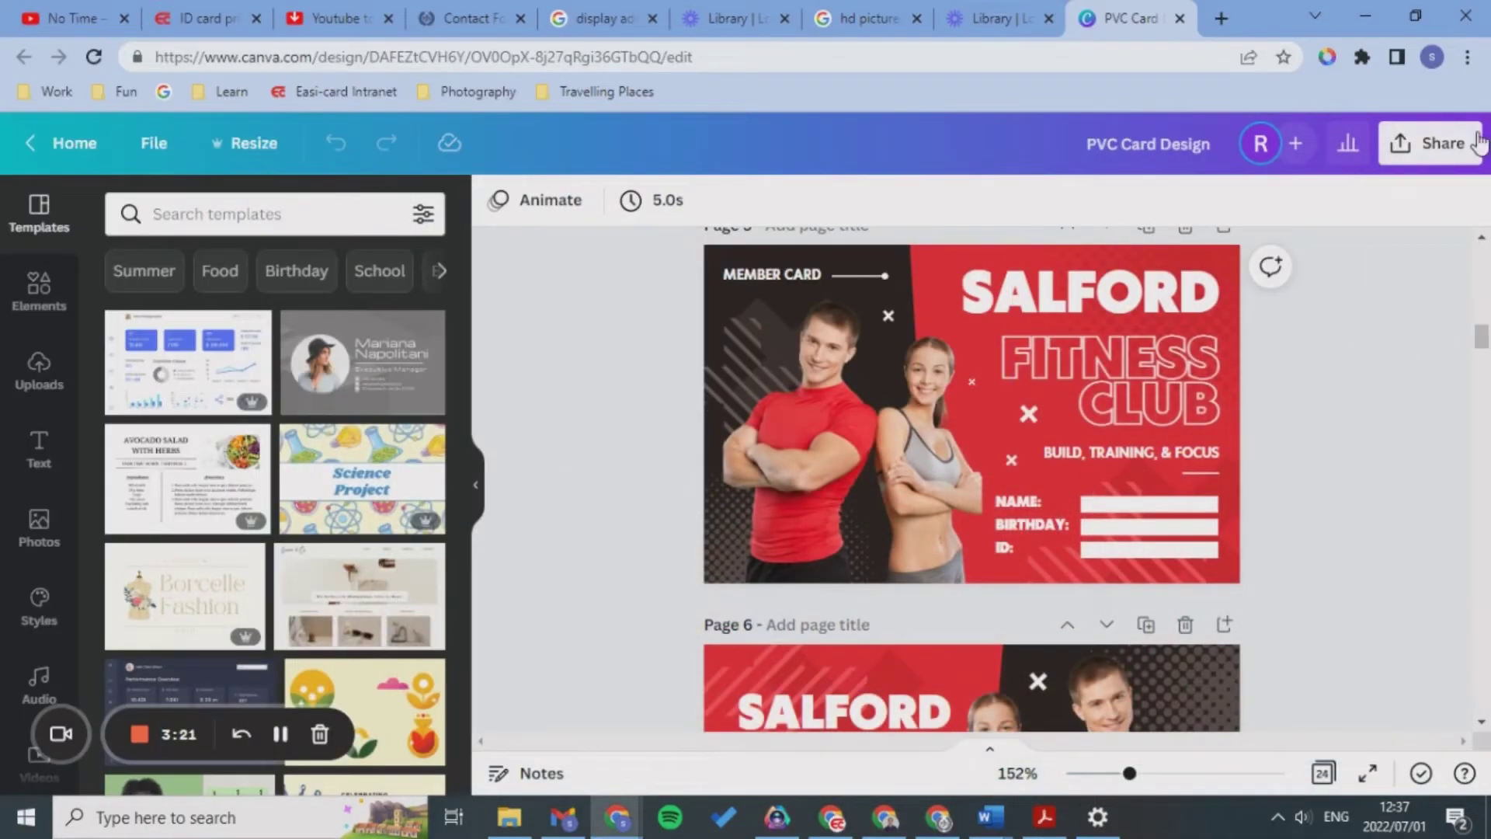
pyautogui.click(1468, 148)
pyautogui.scroll(-2, 1266, 613)
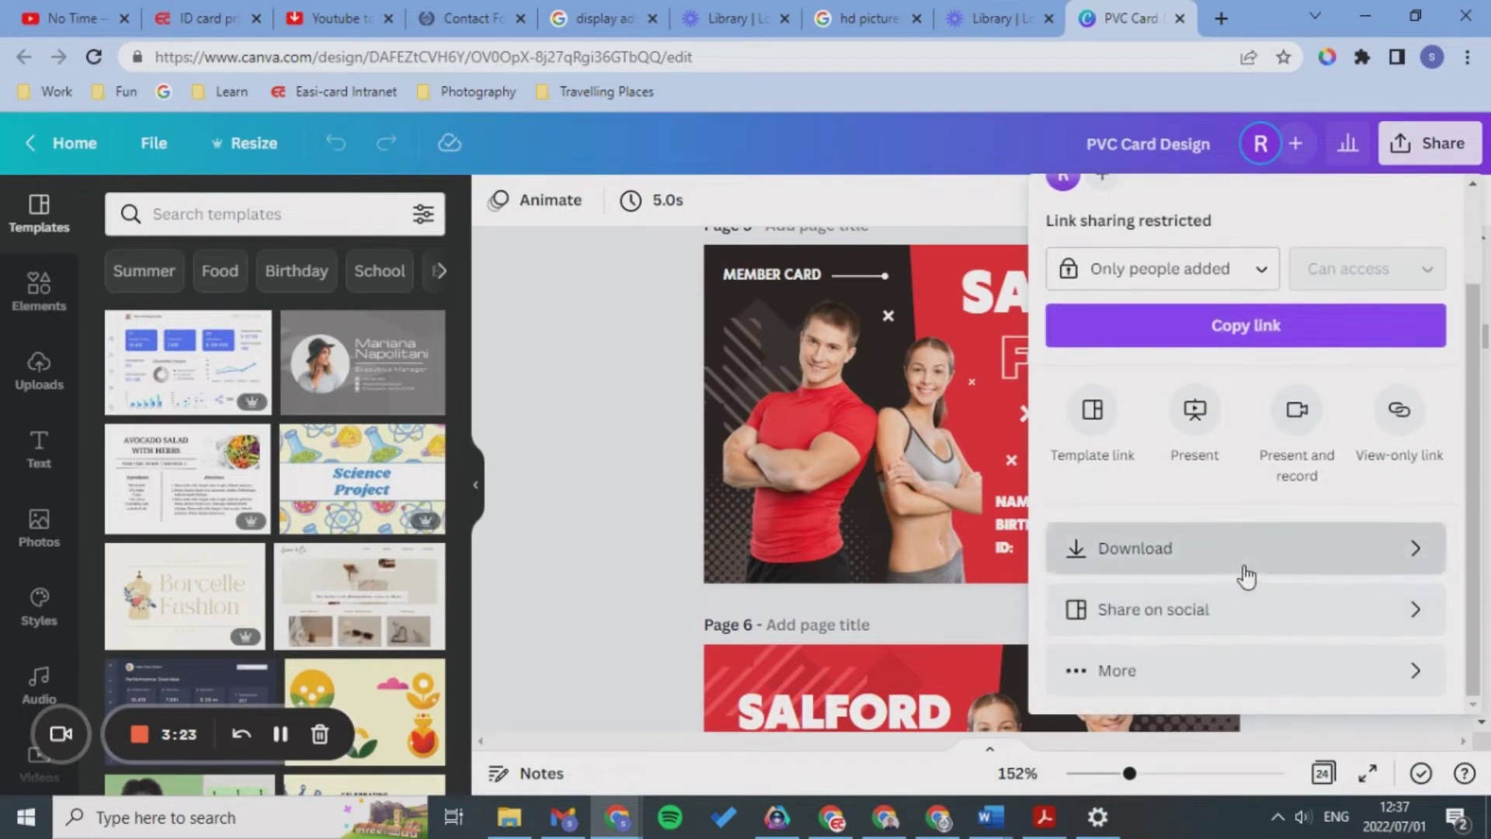
pyautogui.click(1246, 559)
pyautogui.click(1208, 303)
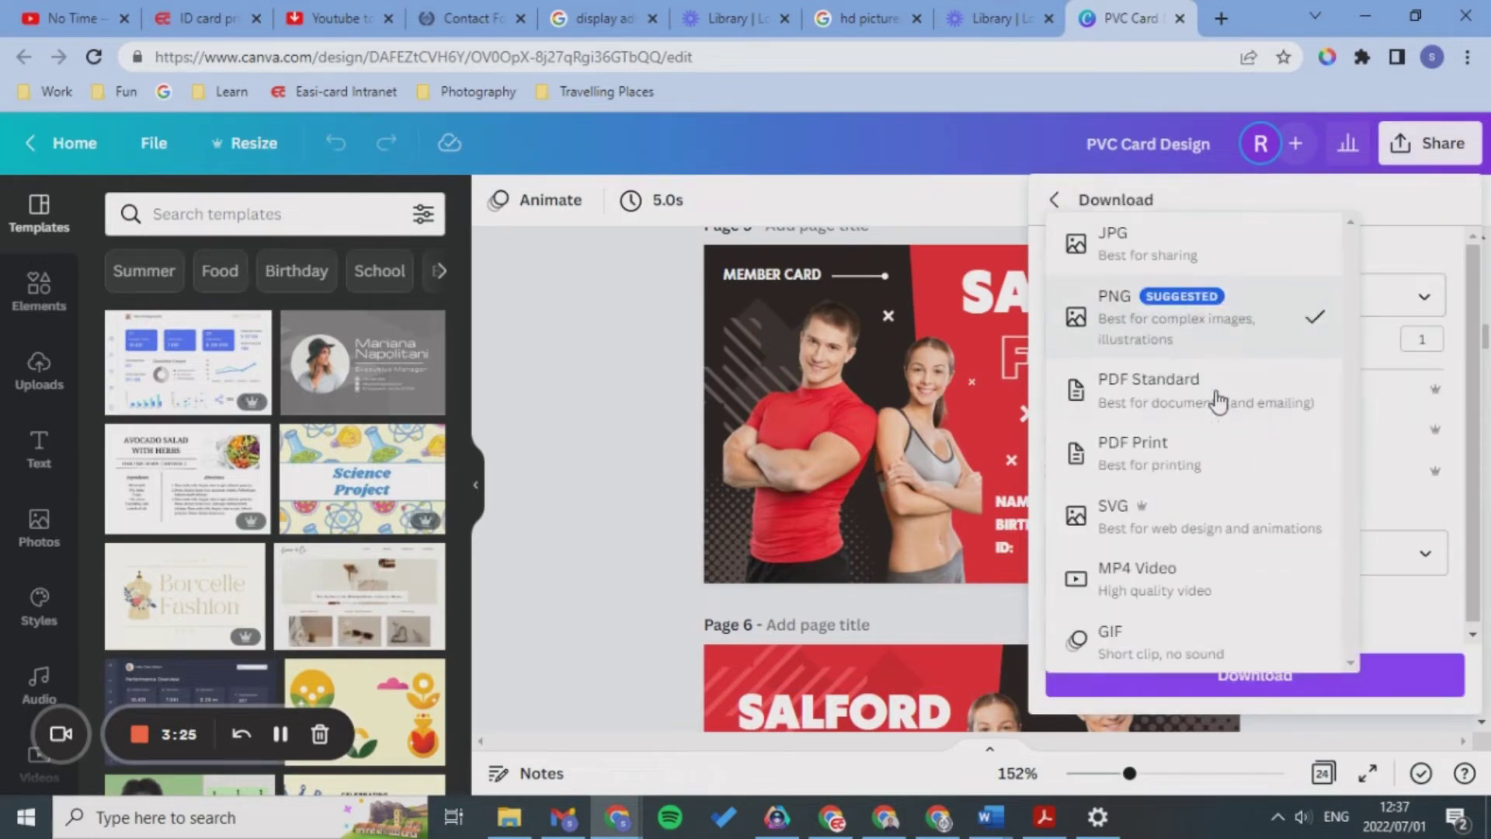
pyautogui.click(1193, 380)
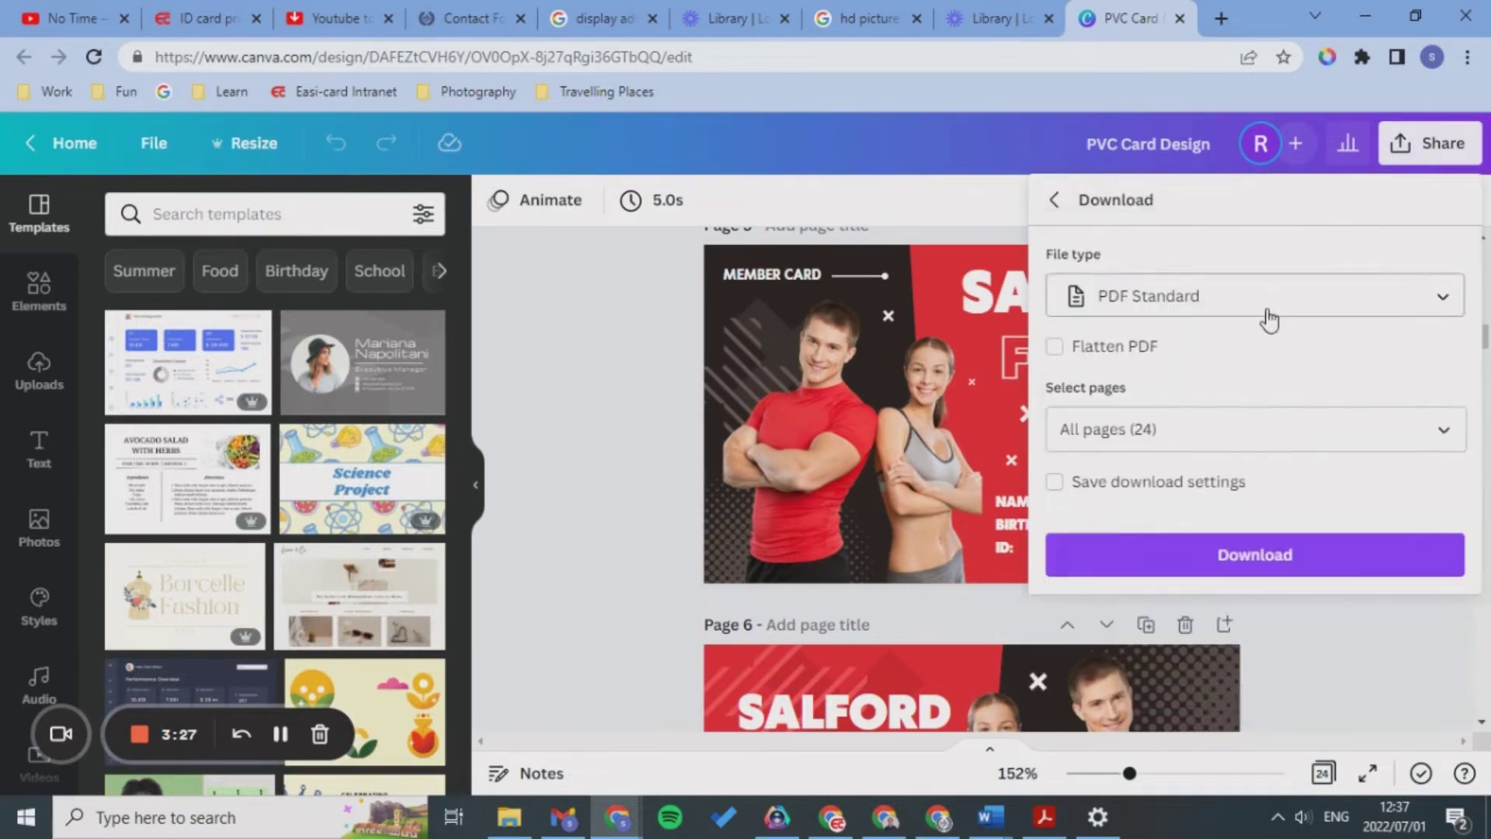
pyautogui.click(1084, 297)
pyautogui.click(1231, 400)
# Step: Limit the download to the current page, Page 5, and close the panel
pyautogui.click(1251, 466)
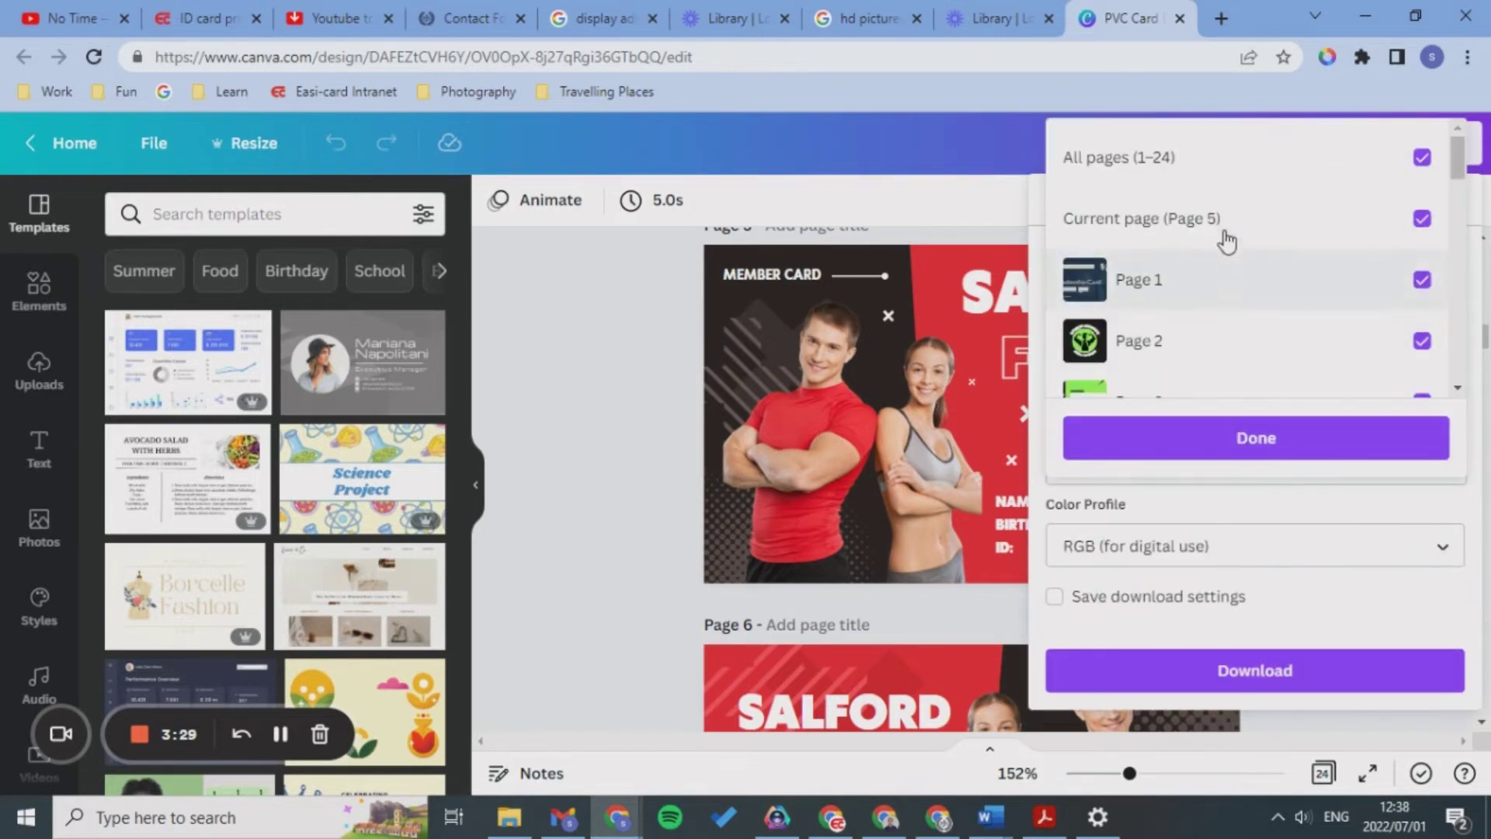
pyautogui.click(1197, 165)
pyautogui.click(1197, 167)
pyautogui.click(1204, 177)
pyautogui.click(1222, 233)
pyautogui.click(1247, 437)
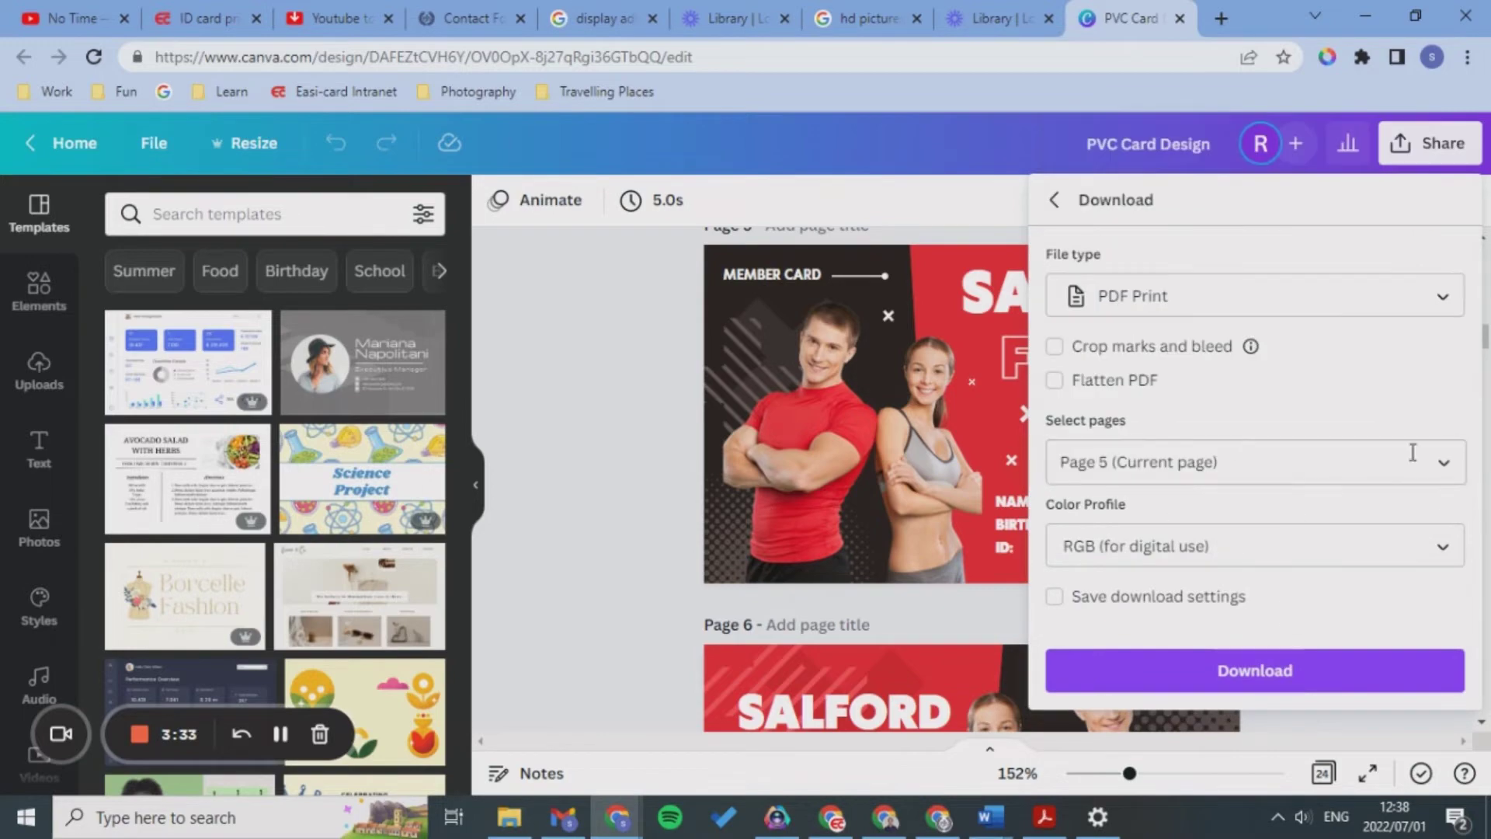
pyautogui.click(543, 516)
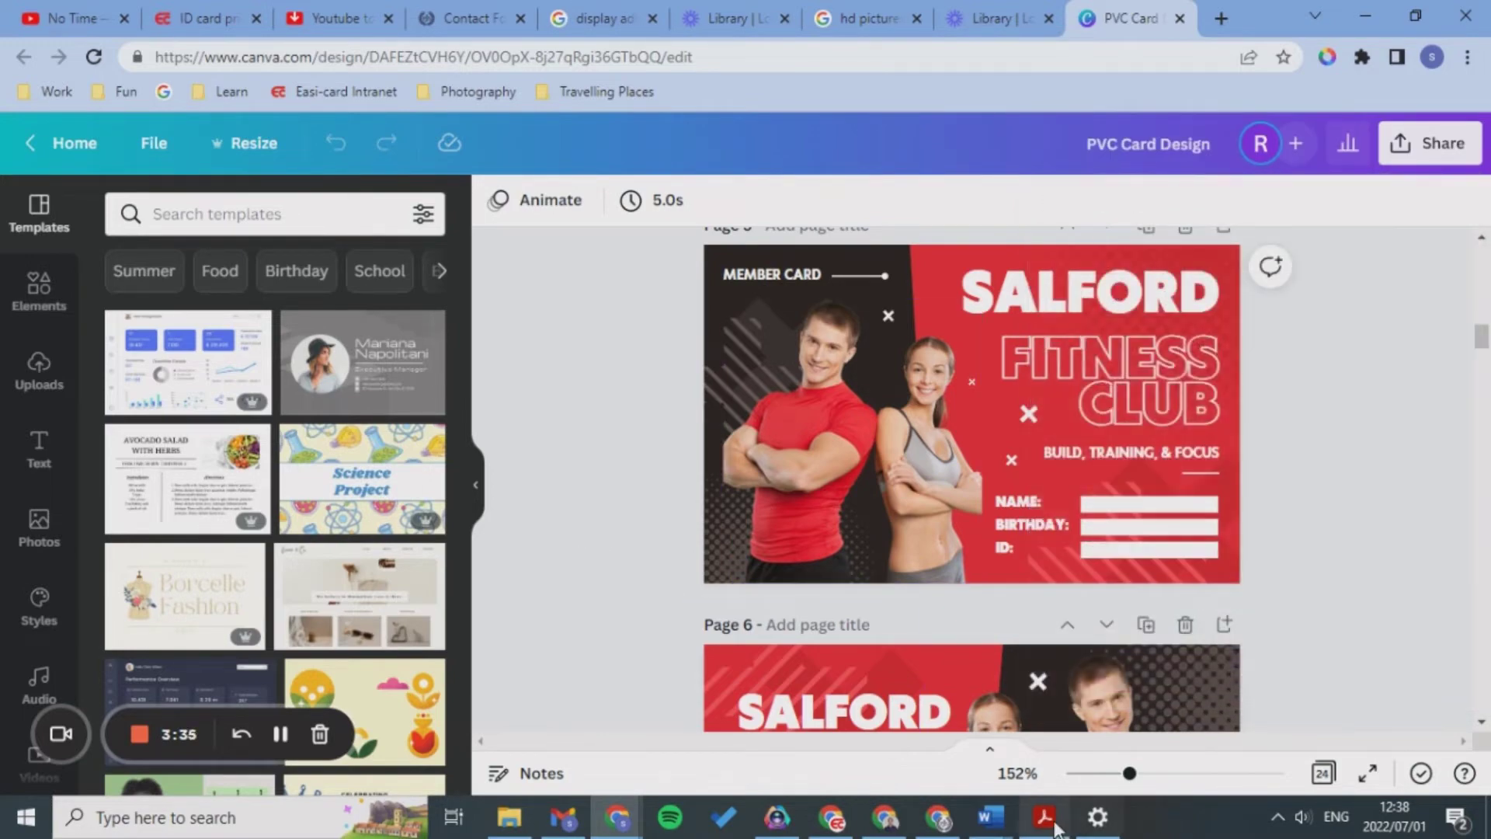
# Step: Choose XPS Card Printer as the printer for the member card PDF
pyautogui.click(1047, 821)
pyautogui.click(17, 35)
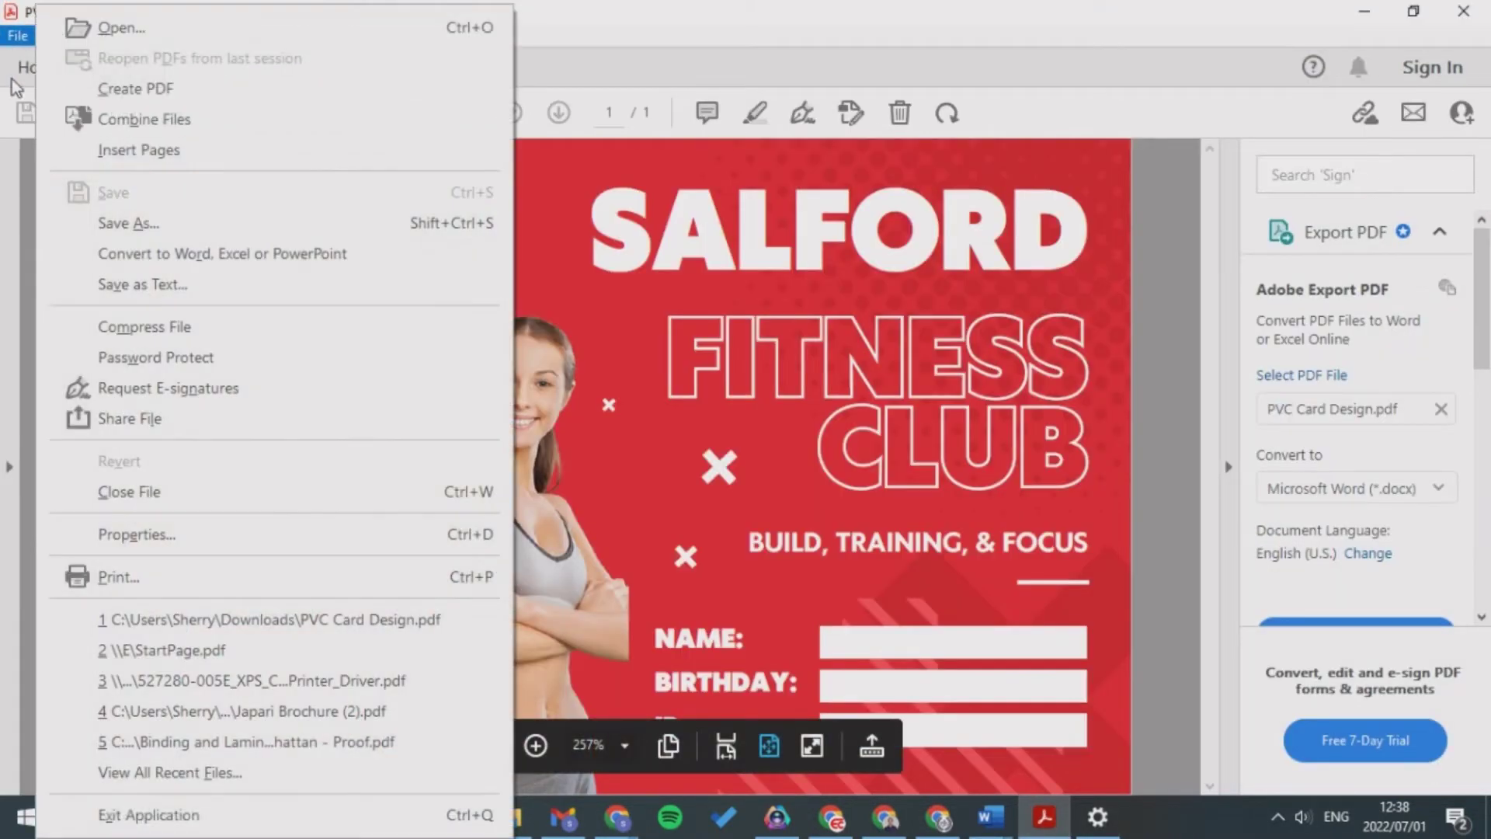
pyautogui.click(125, 579)
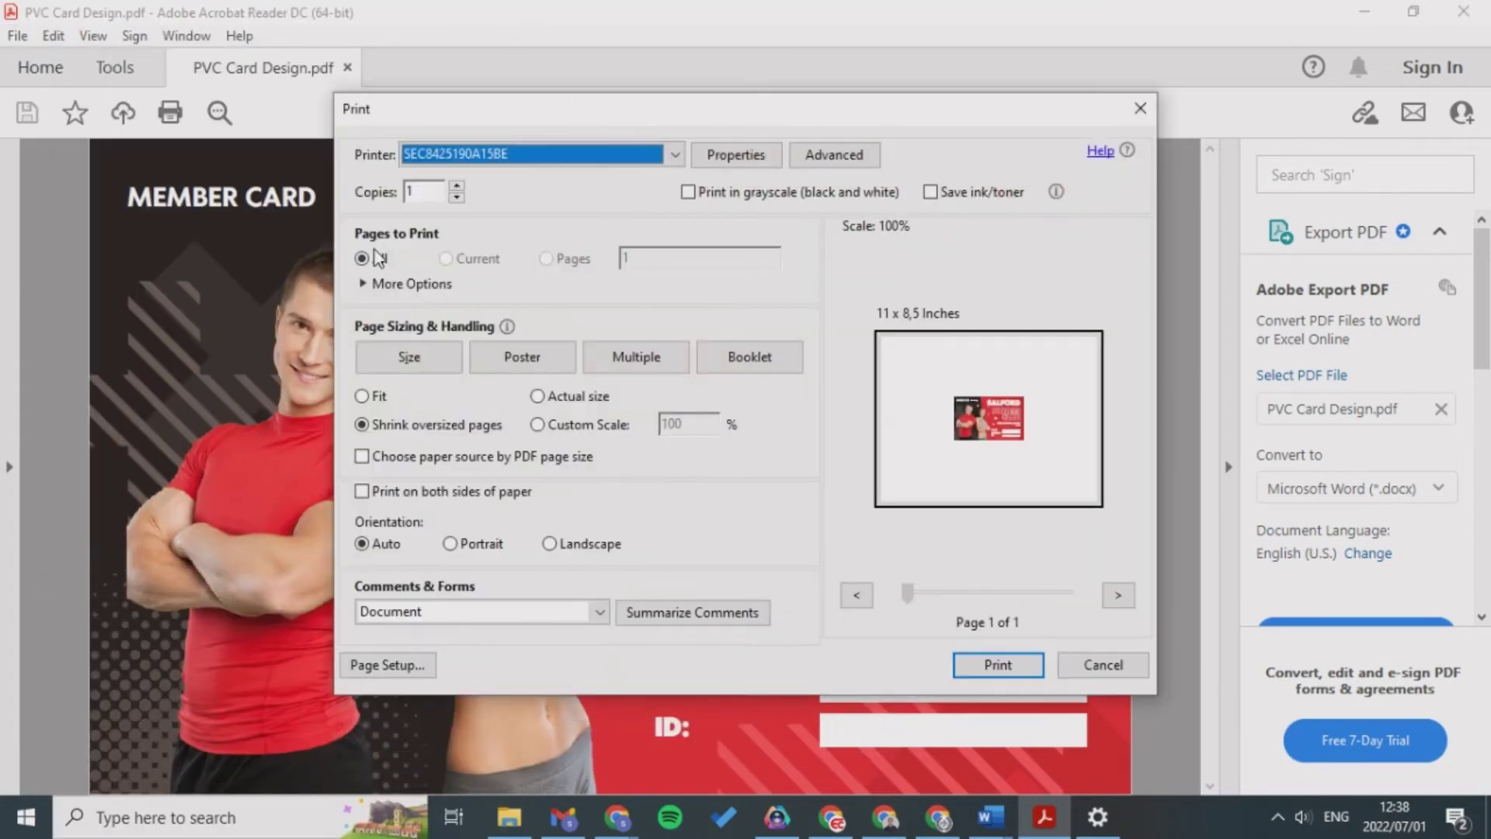
pyautogui.click(675, 154)
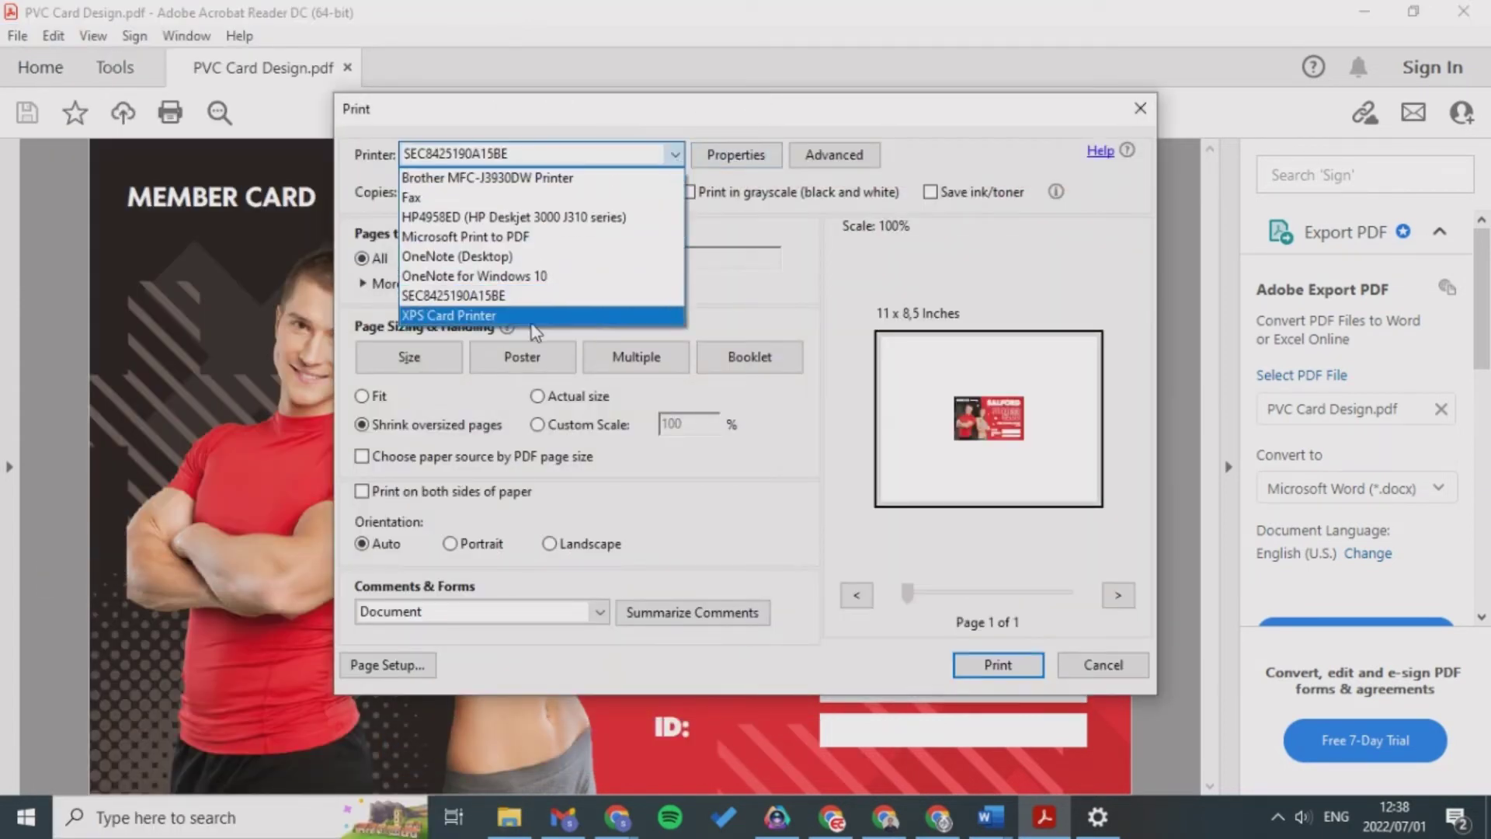
pyautogui.click(454, 317)
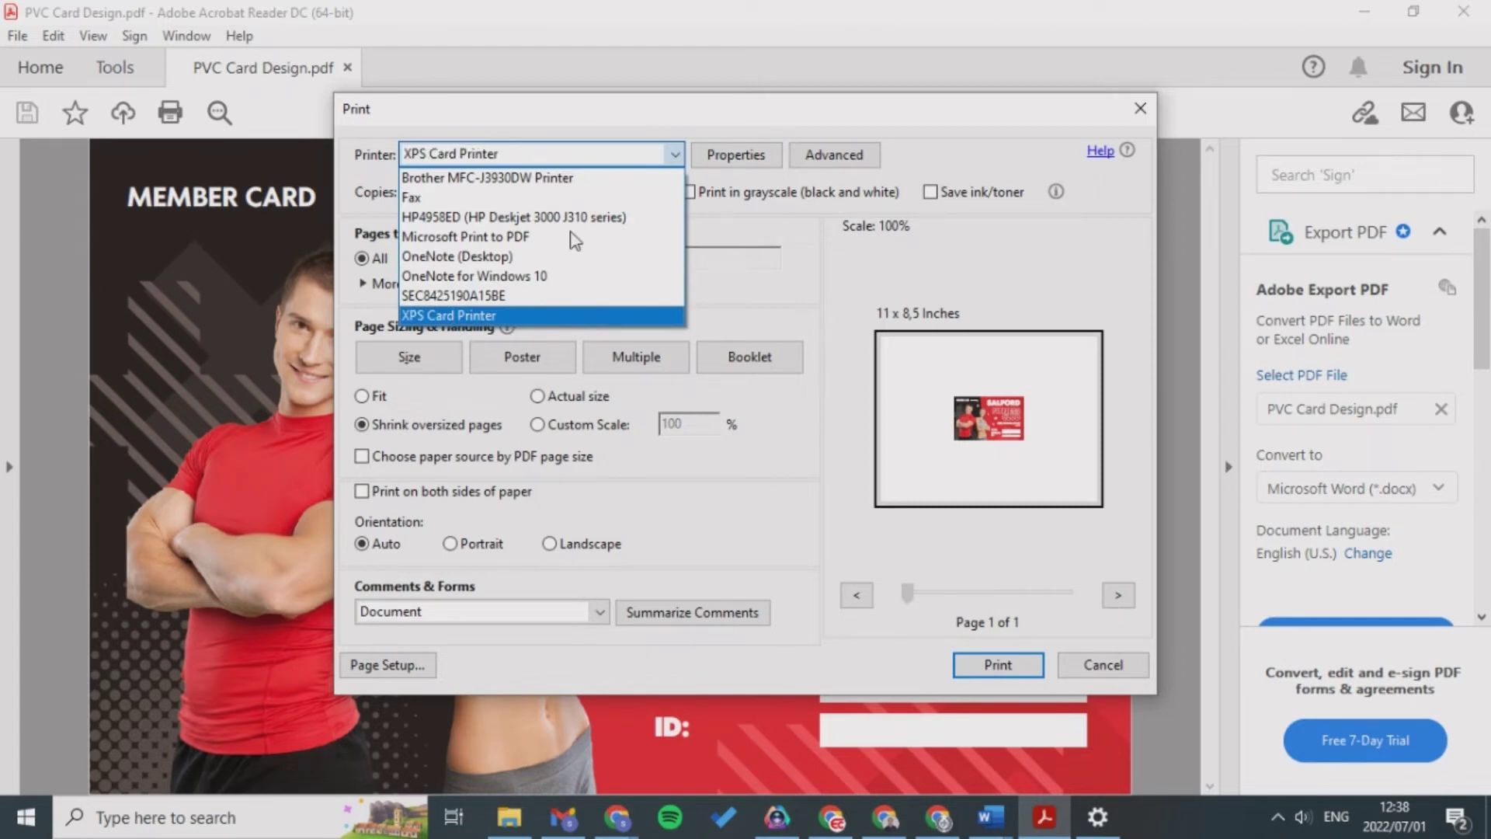
pyautogui.click(691, 217)
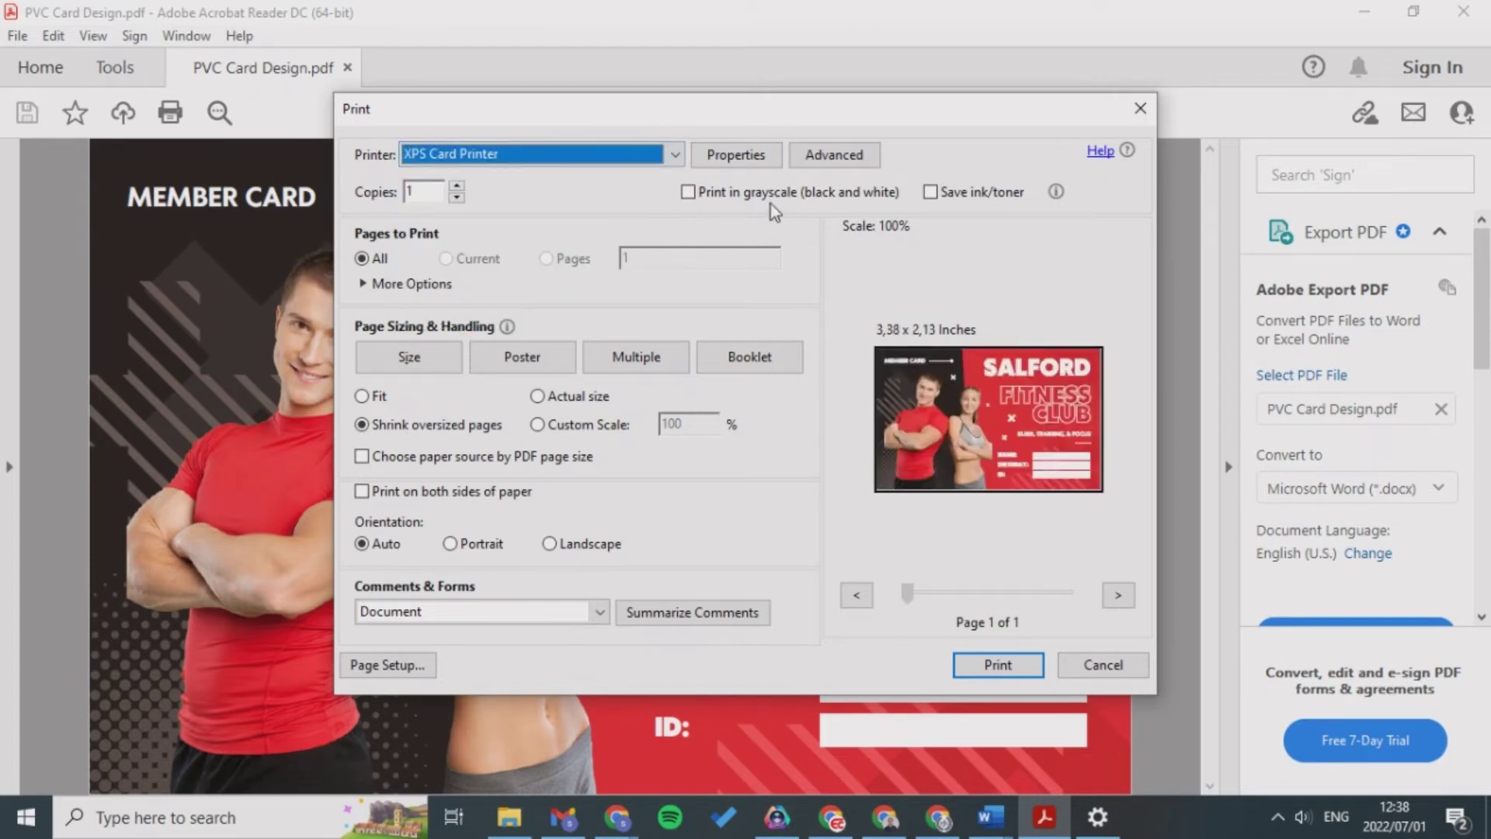
# Step: Check the card printer properties, set Landscape orientation, and close without printing
pyautogui.click(750, 155)
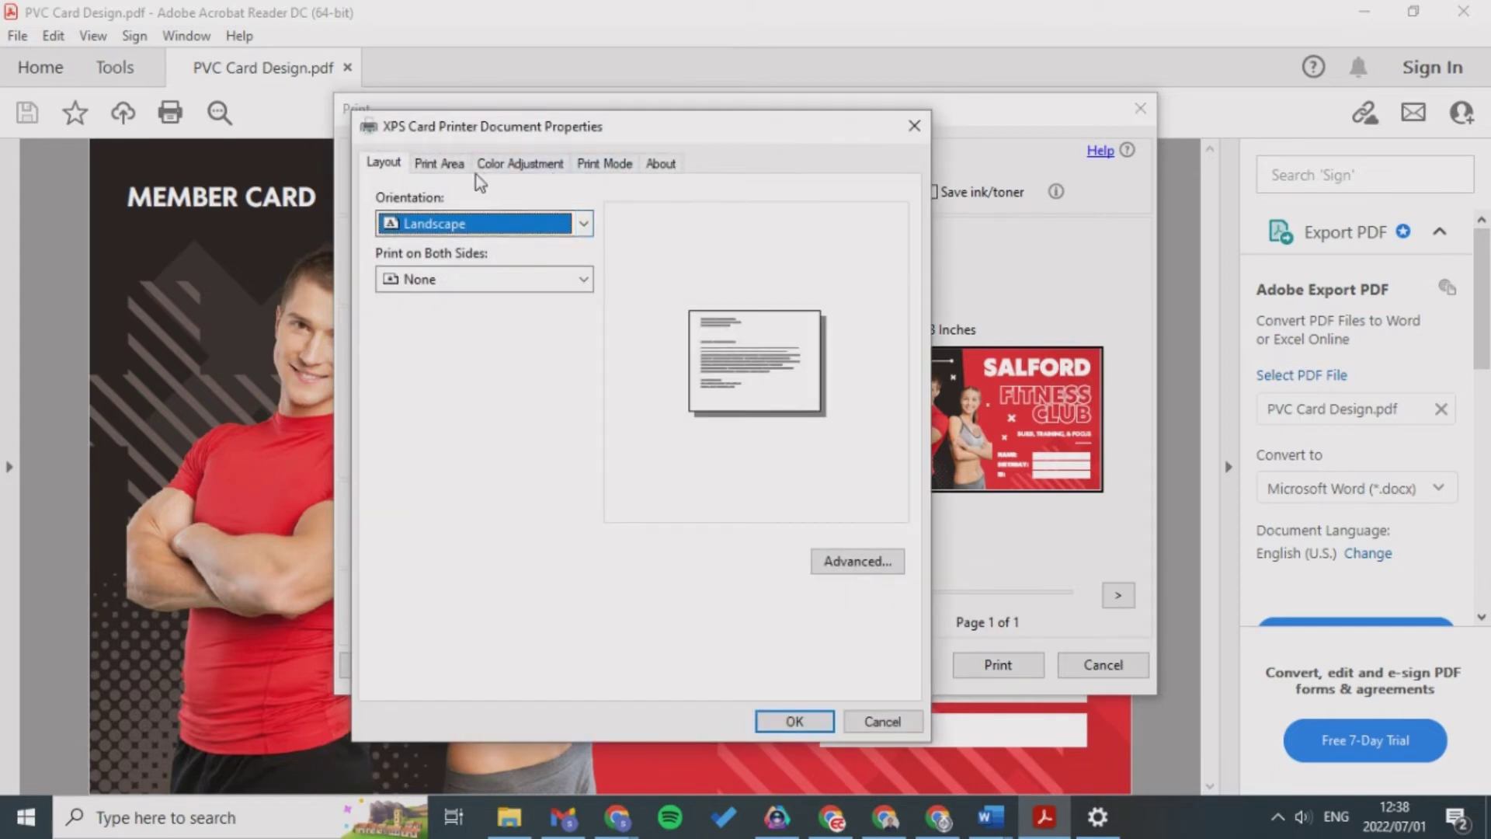
pyautogui.click(787, 720)
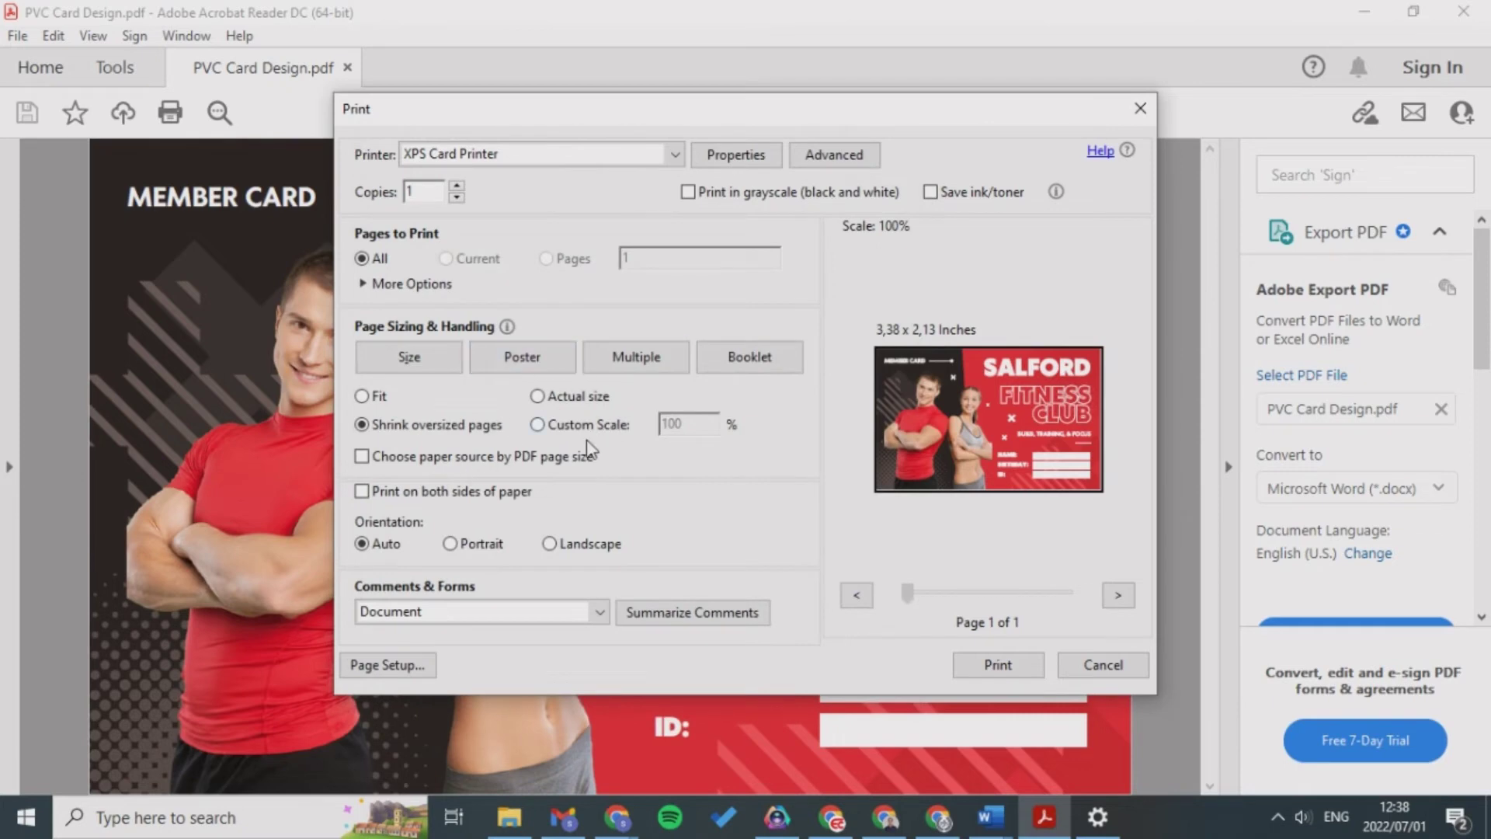
pyautogui.click(551, 544)
pyautogui.click(1140, 109)
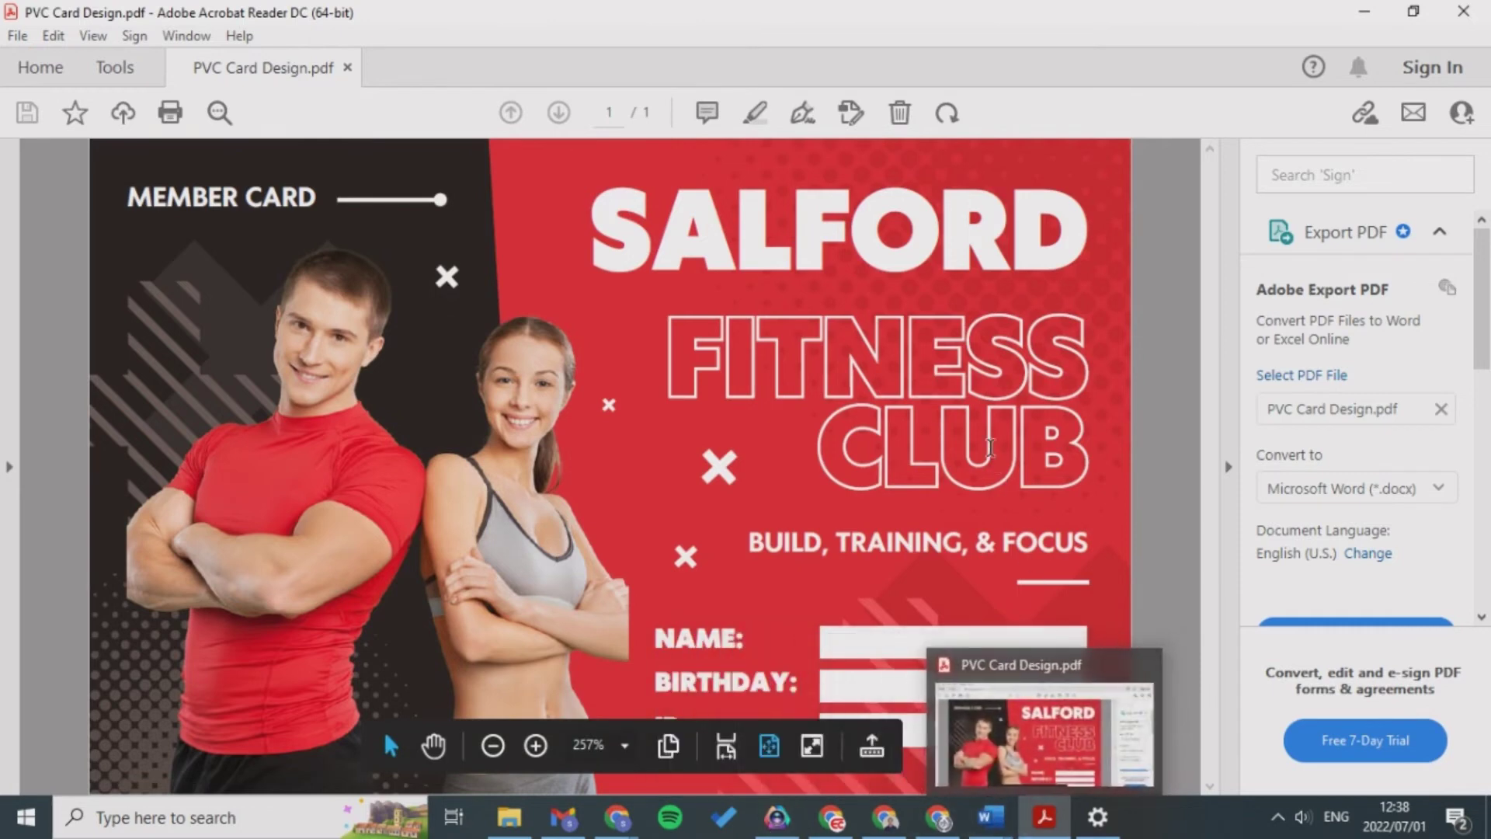
# Step: Search Windows for Affinity Designer and launch it
pyautogui.click(306, 817)
pyautogui.write('afr')
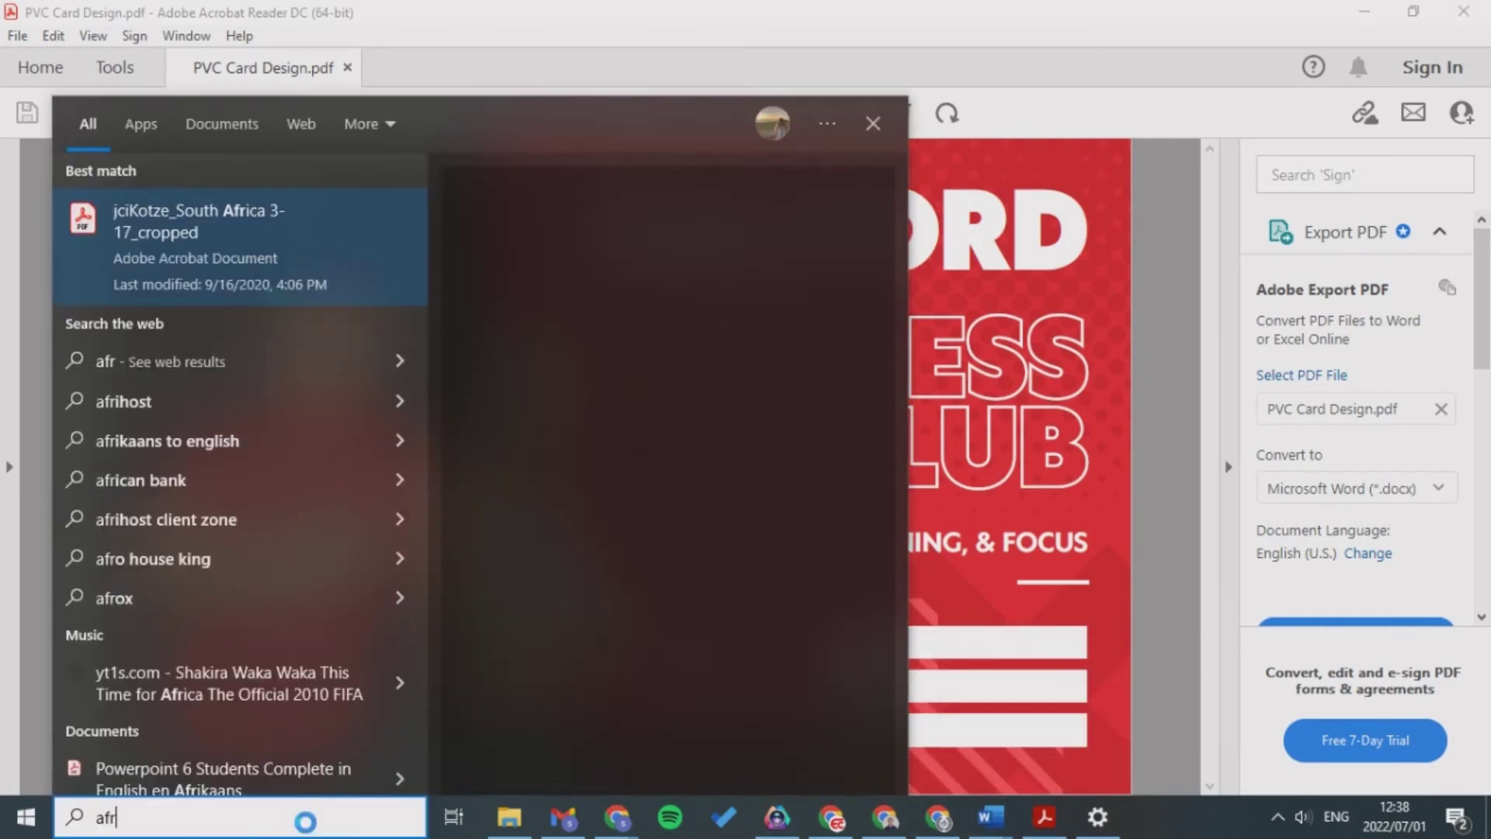
pyautogui.press('BackSpace')
pyautogui.write('fi')
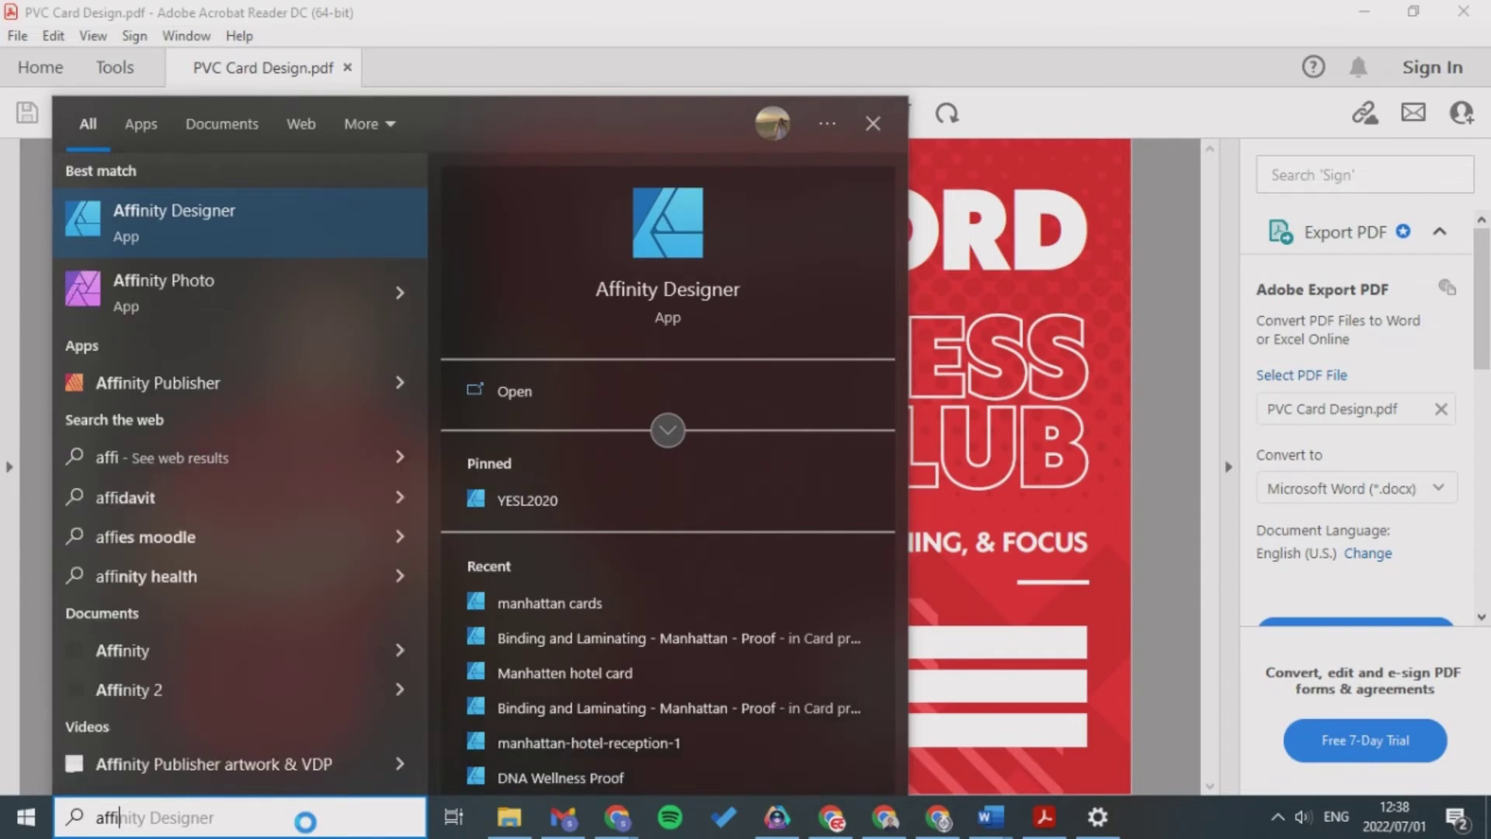
pyautogui.press('Return')
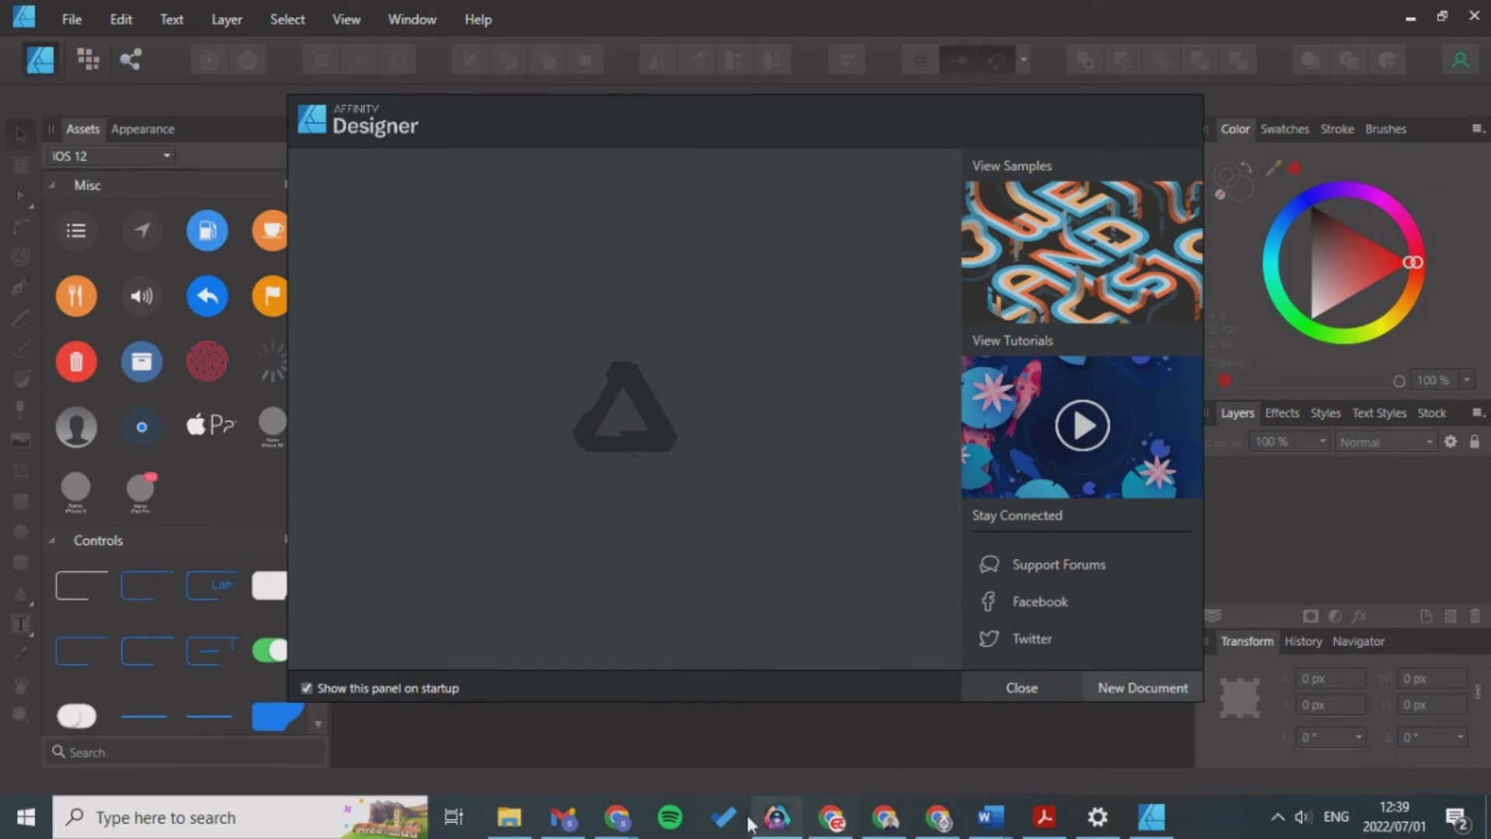
pyautogui.moveTo(624, 831)
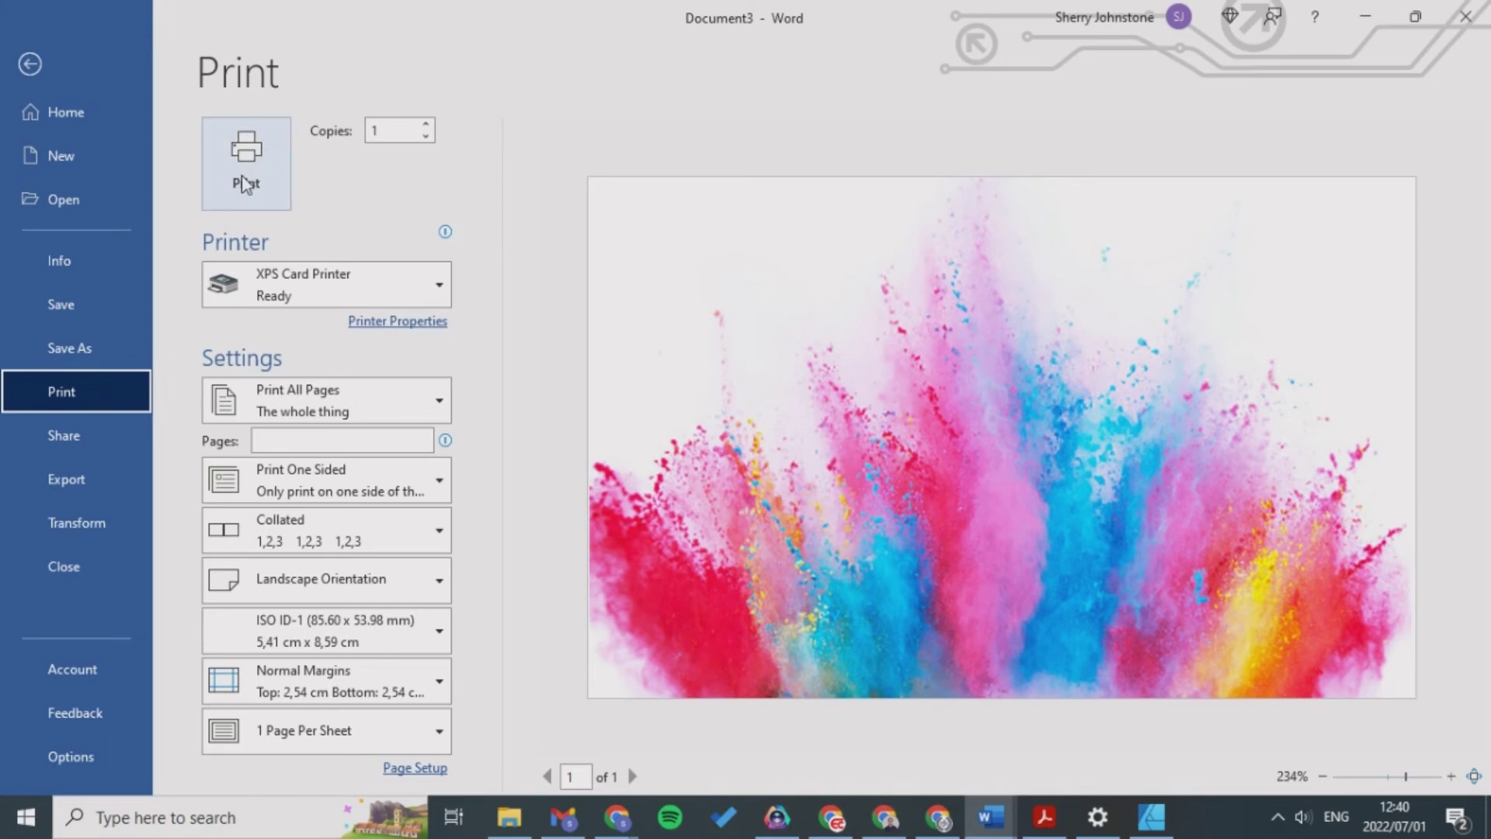
# Step: Print the landscape ISO ID-1 powder-splash card to the XPS Card Printer
pyautogui.click(243, 184)
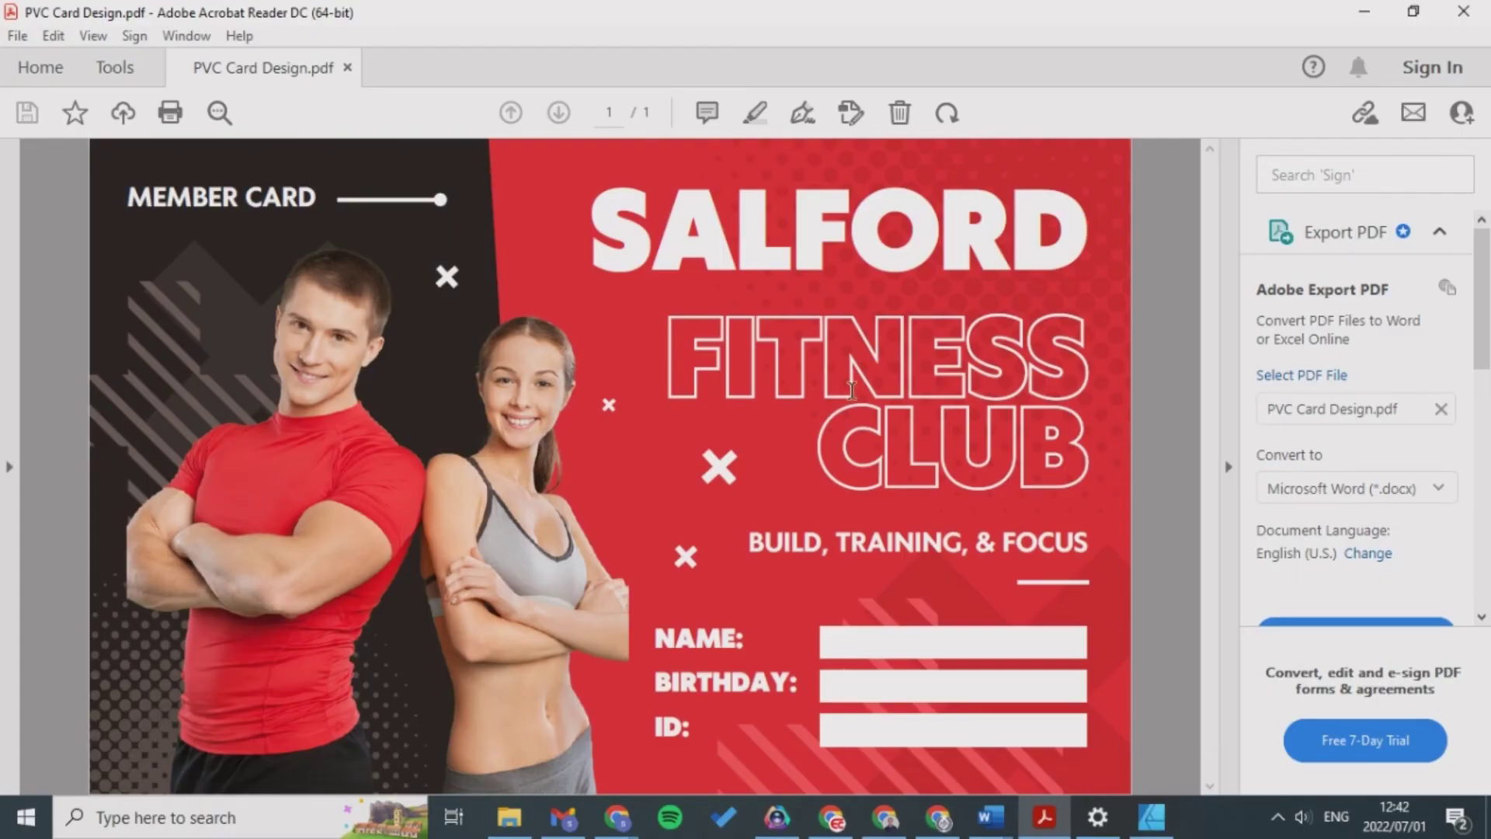
# Step: Print PVC Card Design.pdf in Landscape orientation on the XPS Card Printer
pyautogui.click(19, 35)
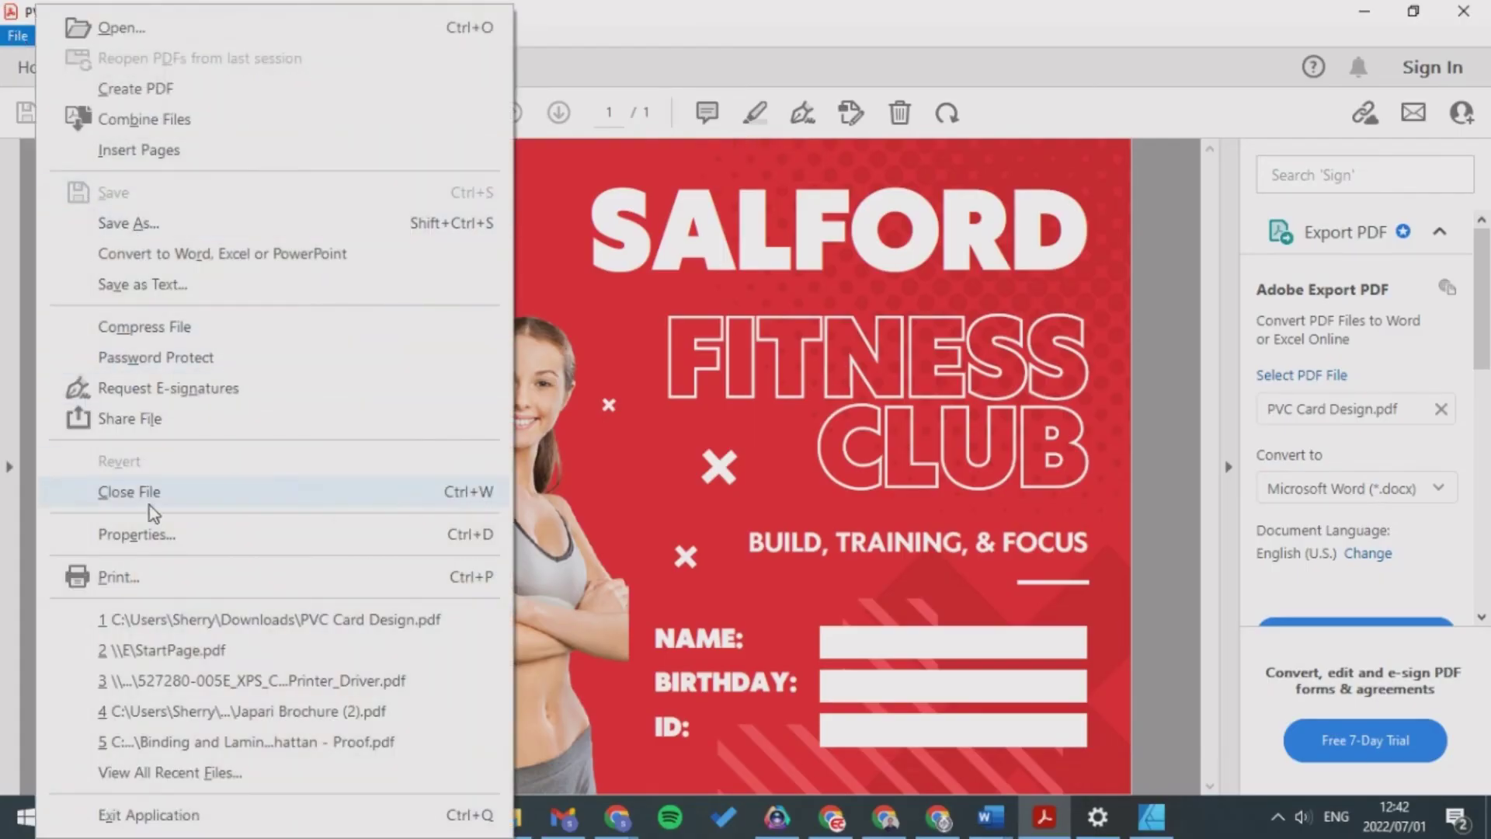
pyautogui.click(138, 577)
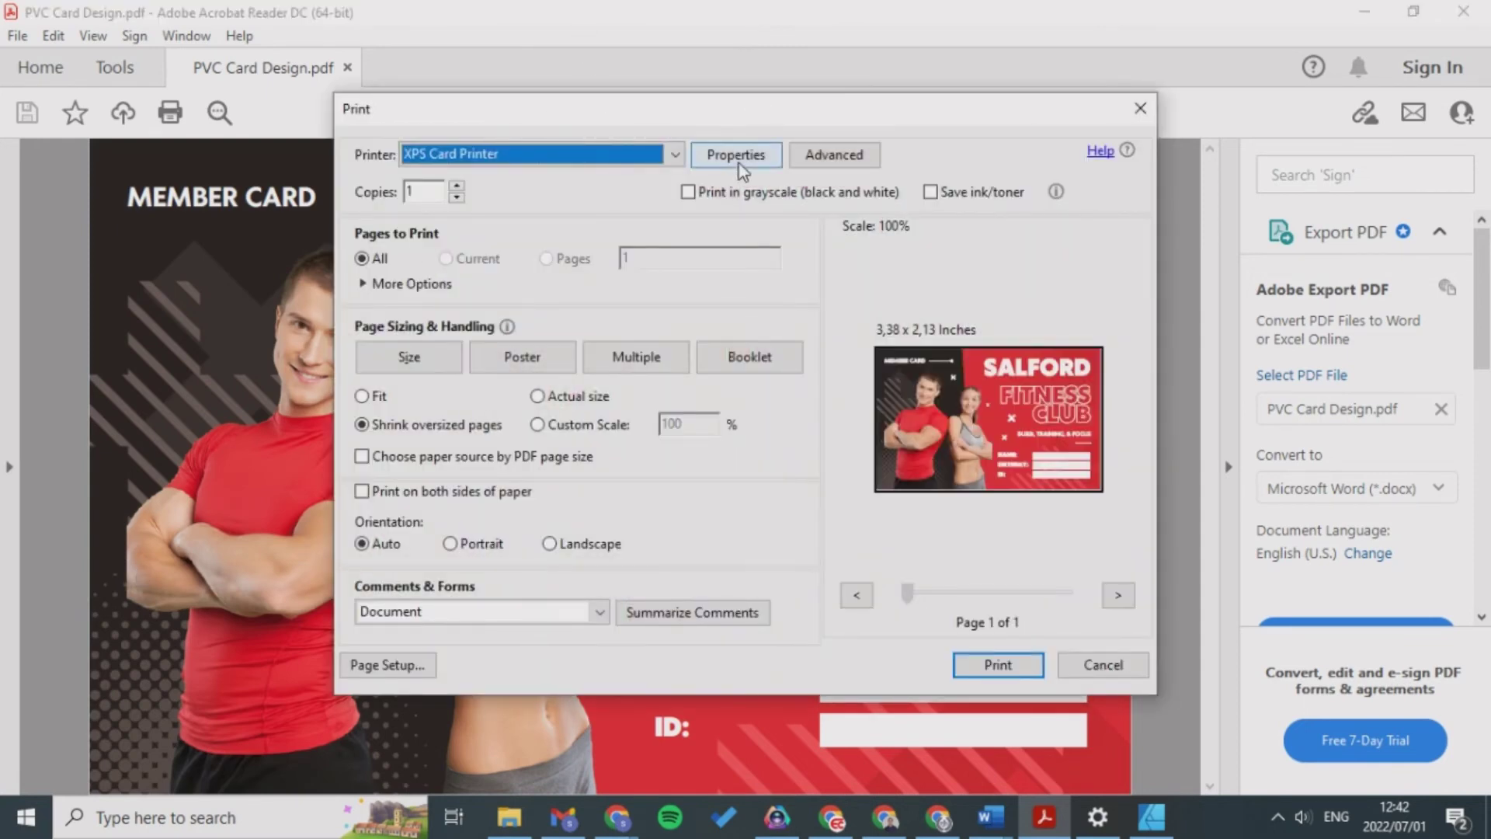
pyautogui.click(738, 158)
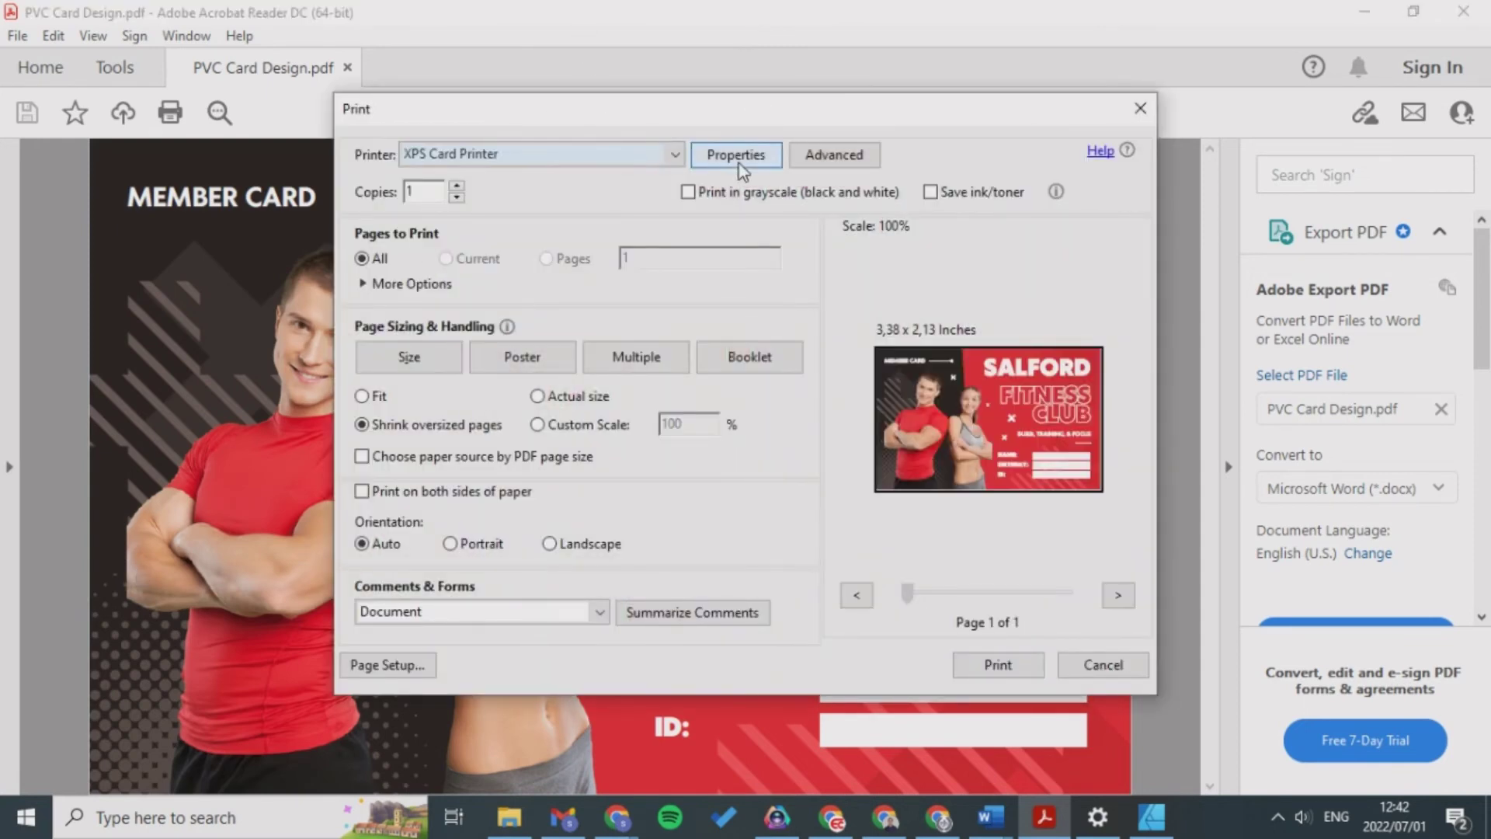
pyautogui.click(913, 126)
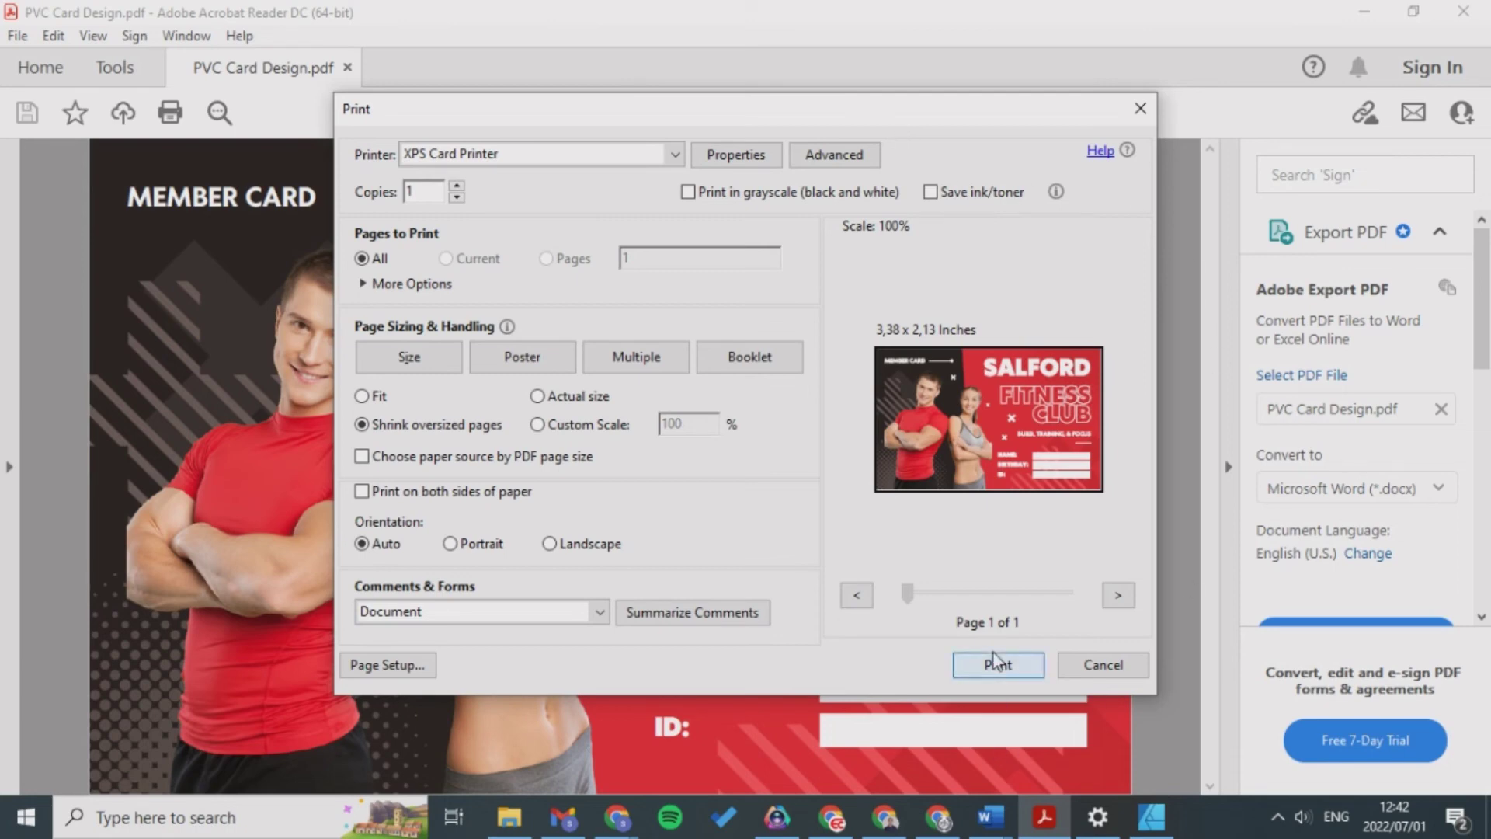
pyautogui.click(550, 543)
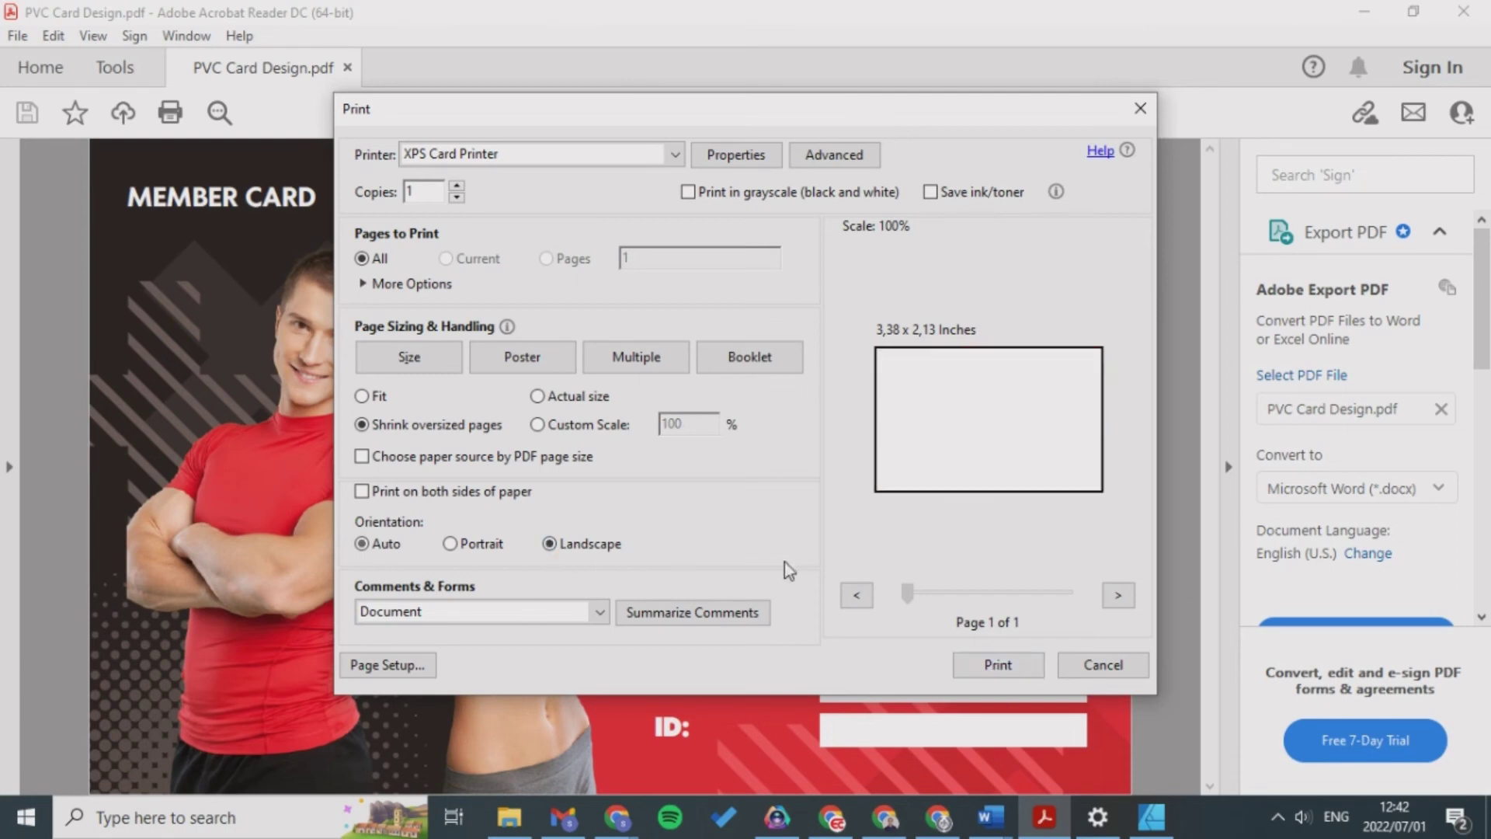
pyautogui.click(1002, 665)
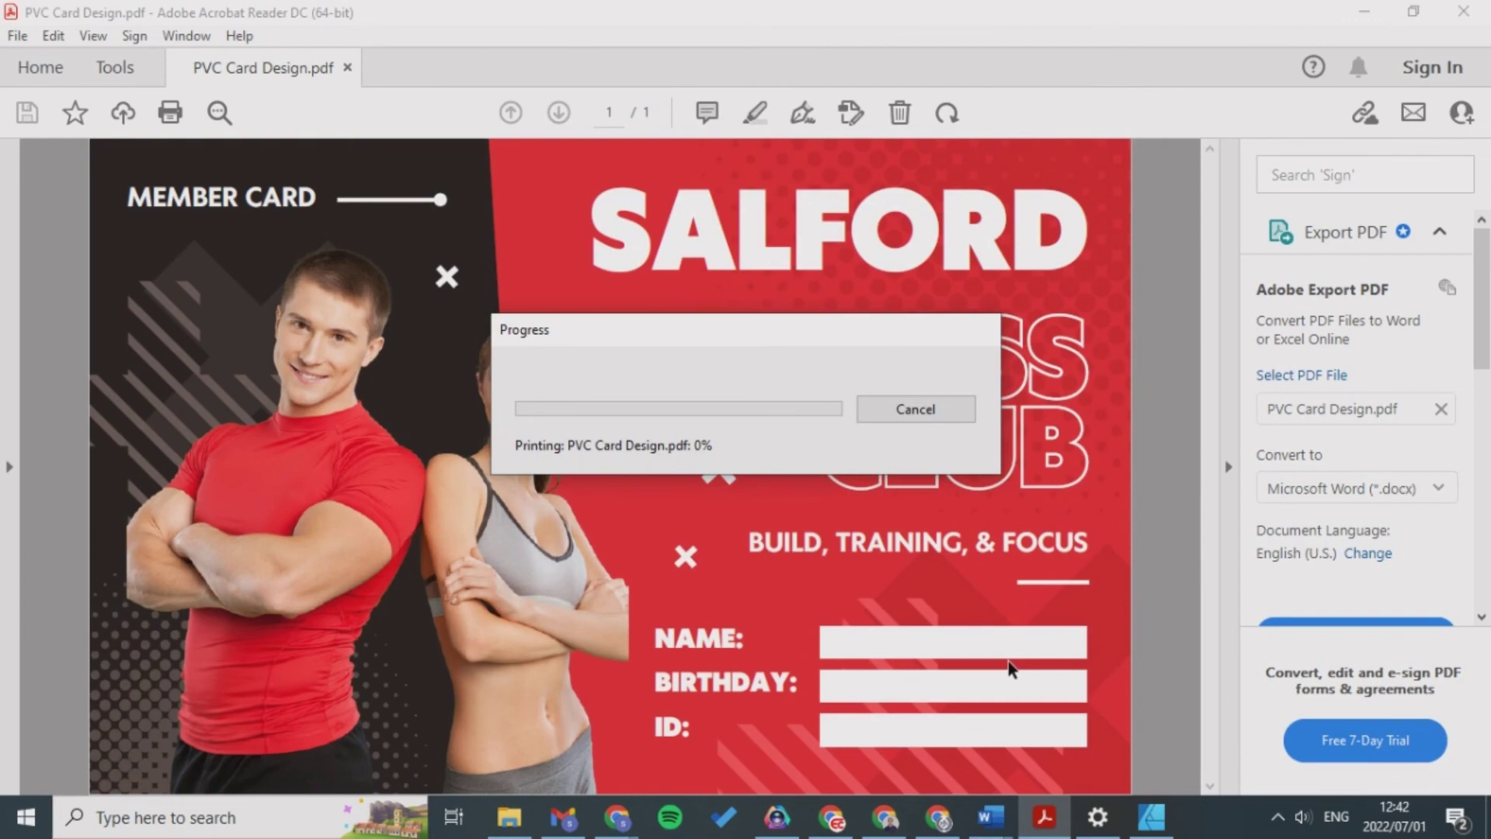